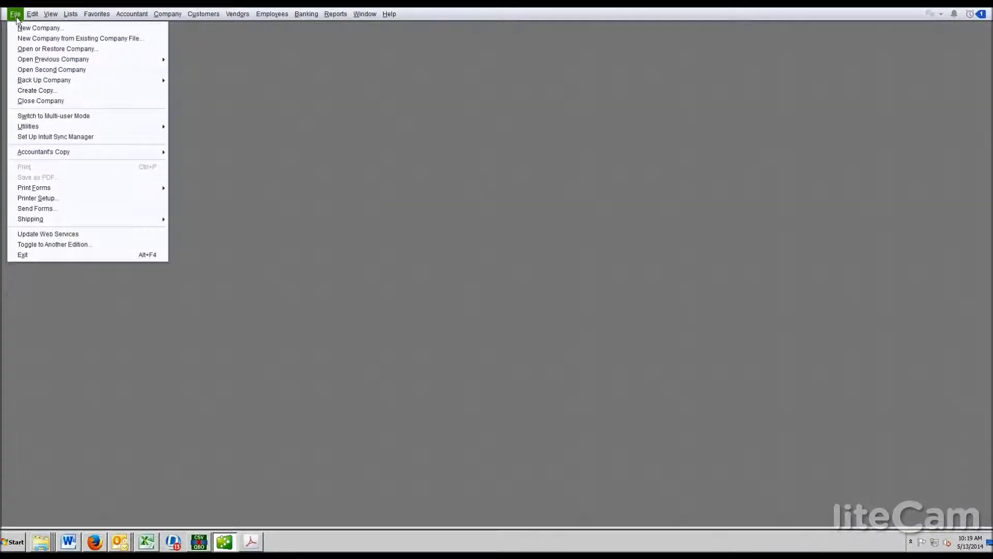
Navigate File > Utilities > Import toward the Web Connect Files option.
mouse_move(42, 130)
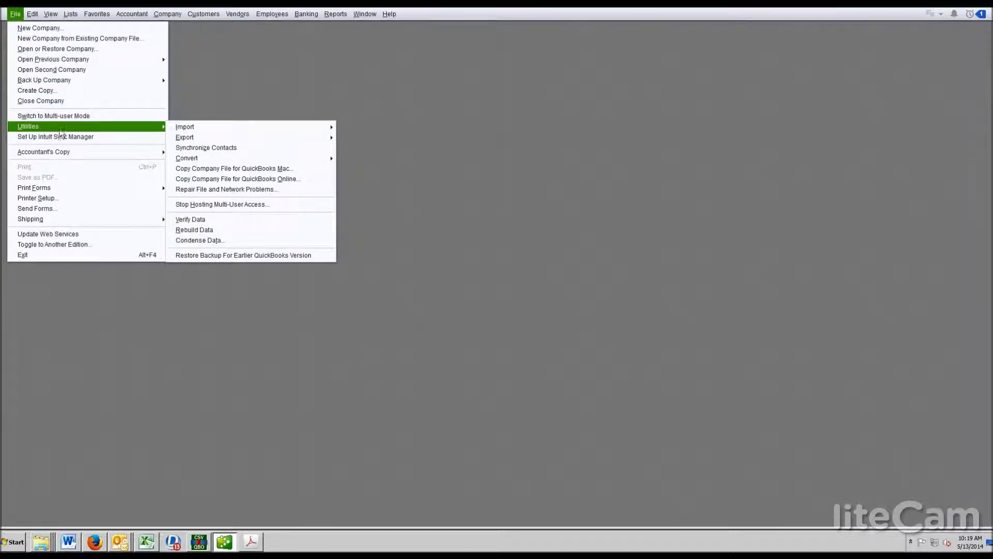
mouse_move(198, 125)
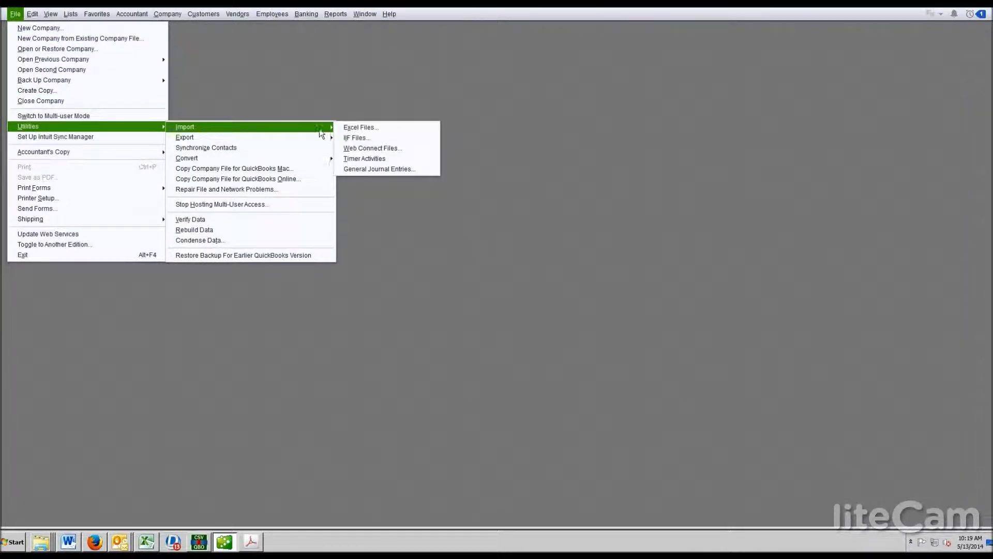
Import the Wells Fargo .qbo download into the existing BOA 0264 account.
left_click(364, 149)
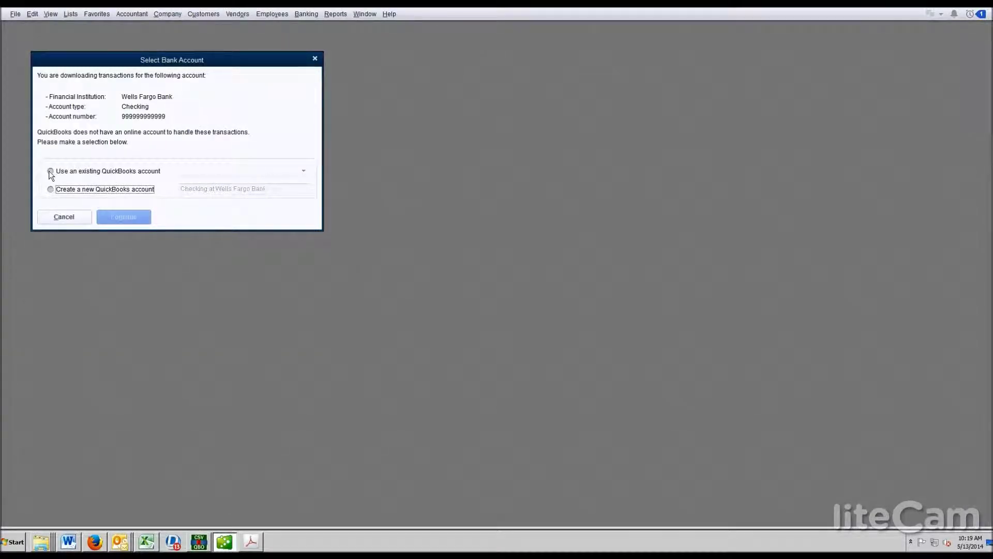
left_click(51, 173)
left_click(203, 172)
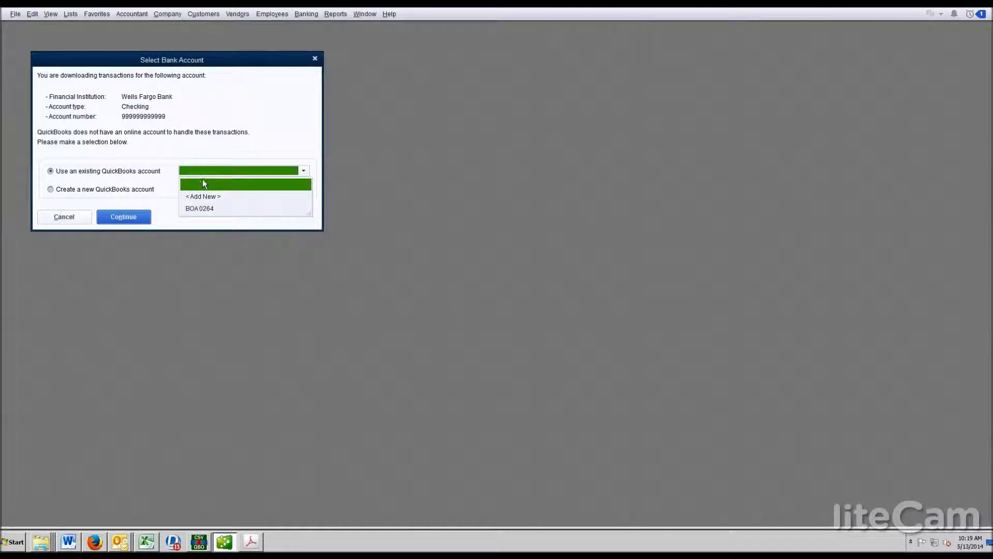
left_click(198, 209)
left_click(123, 218)
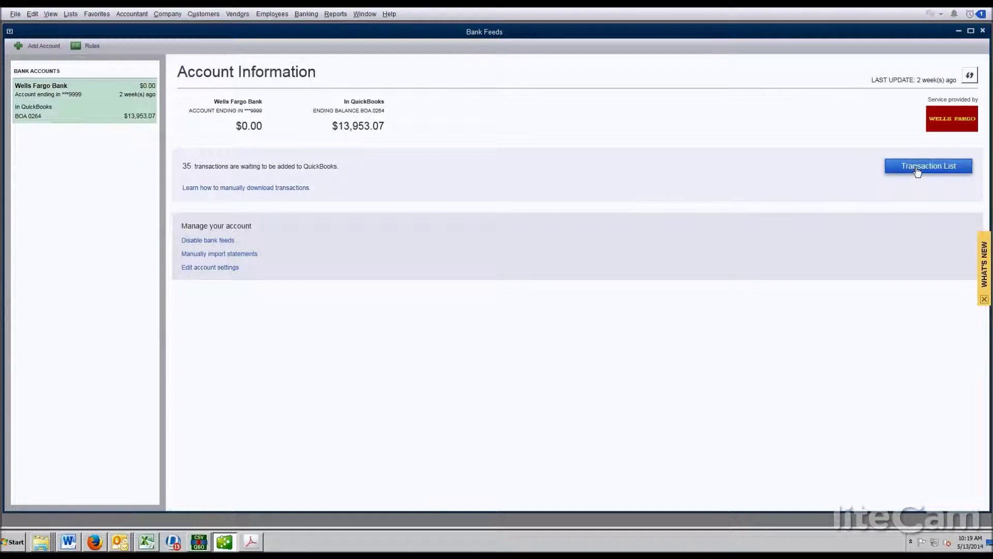
In the transaction list, code Cupinis Fresh Past and Starbucks to 833 Entertainment - Meals.
left_click(917, 171)
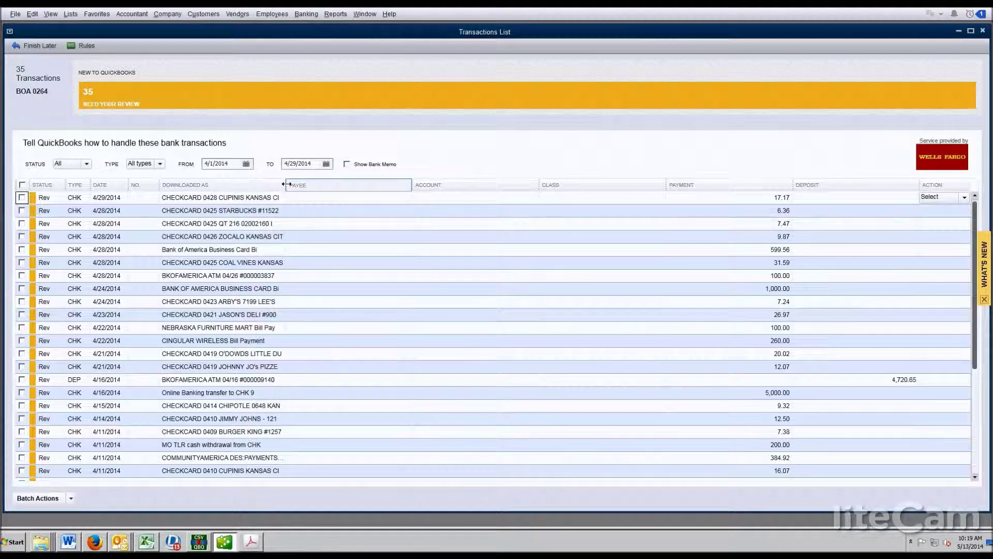
left_click_drag(286, 184, 311, 184)
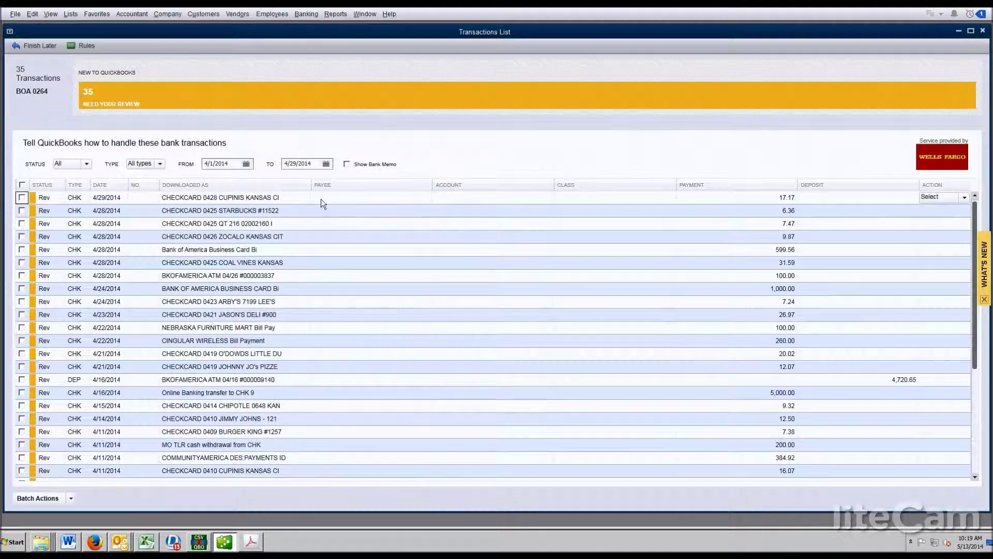
left_click(321, 199)
type("Cupinis Fresh Past")
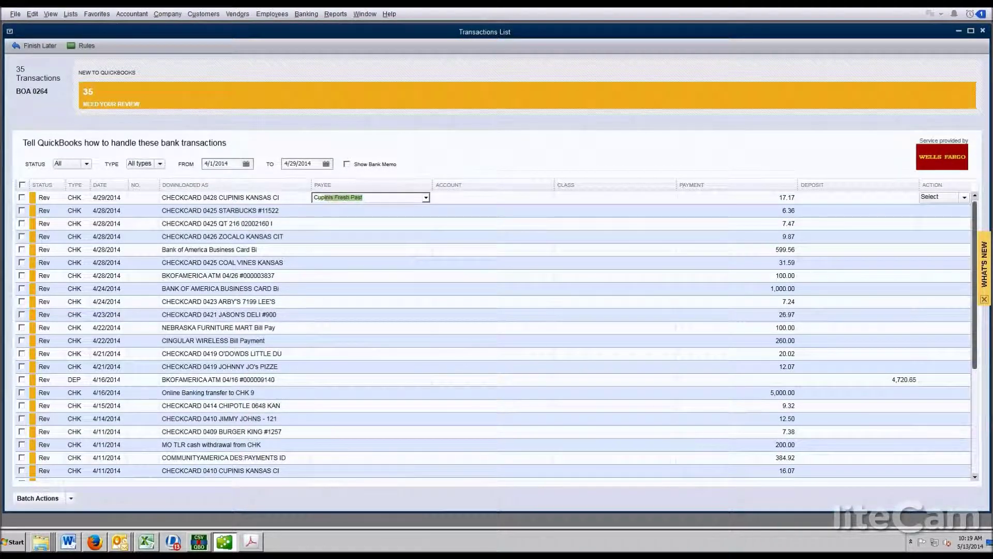
key("Tab")
type("833")
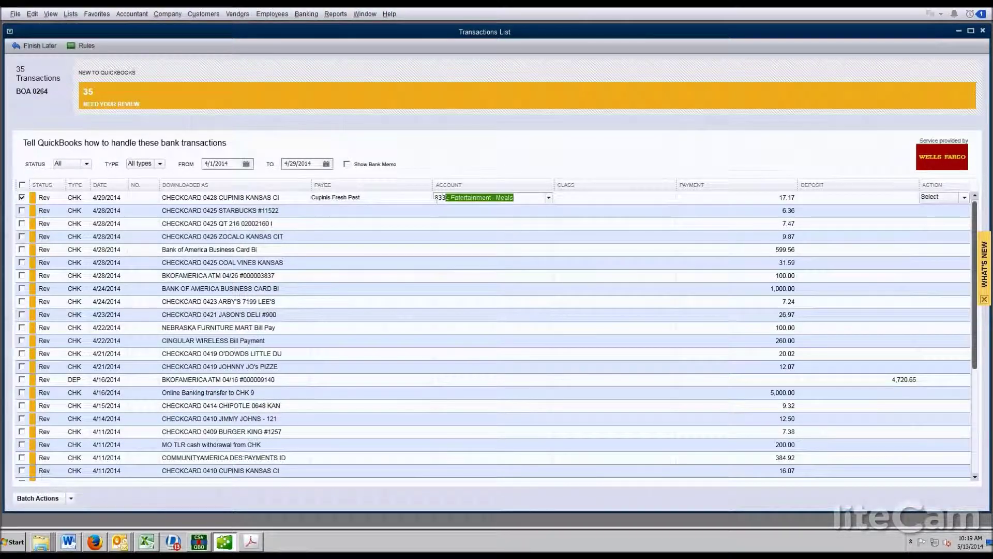
key("Tab")
key("Tab")
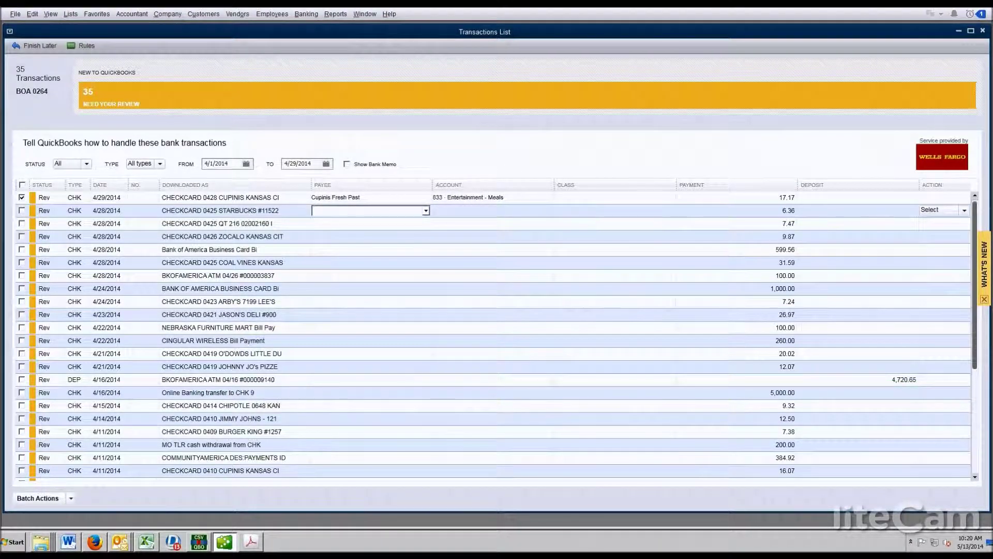
type("Starbucks")
key("Tab")
type("833")
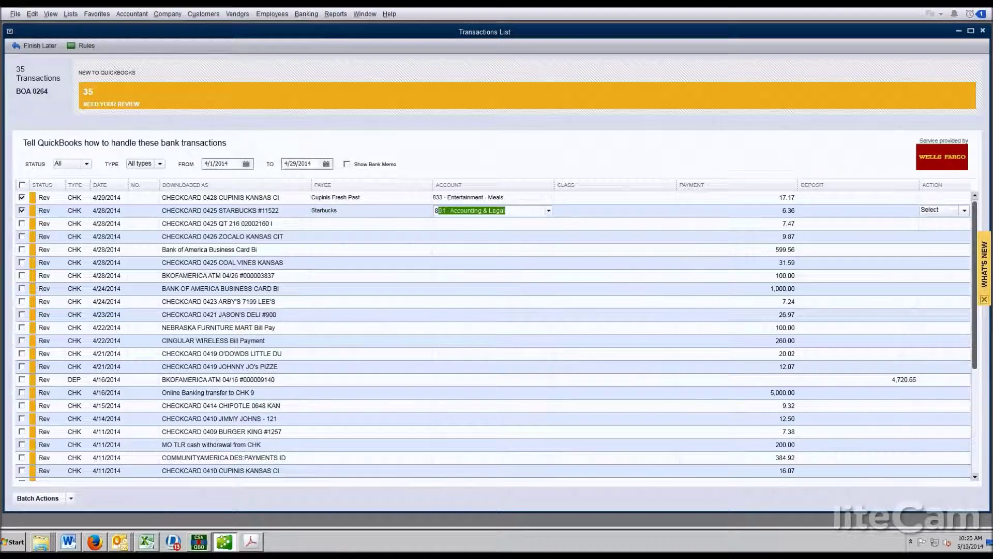
Code QT (804), Zocalo, Bank of America (CC Payable BOA 8934) and Coal Vines.
key("Tab")
key("Tab")
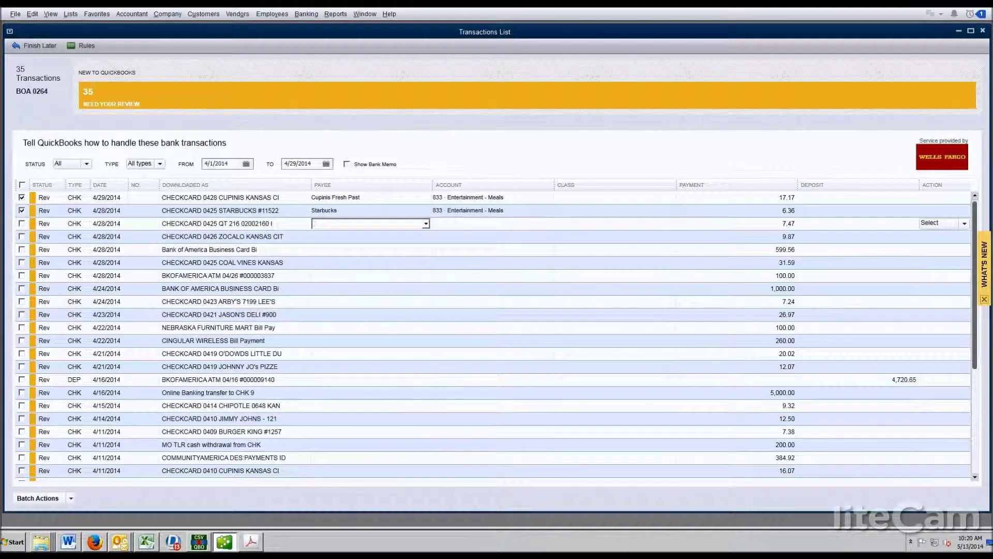
type("QT")
key("Tab")
type("804")
key("Tab")
key("Tab")
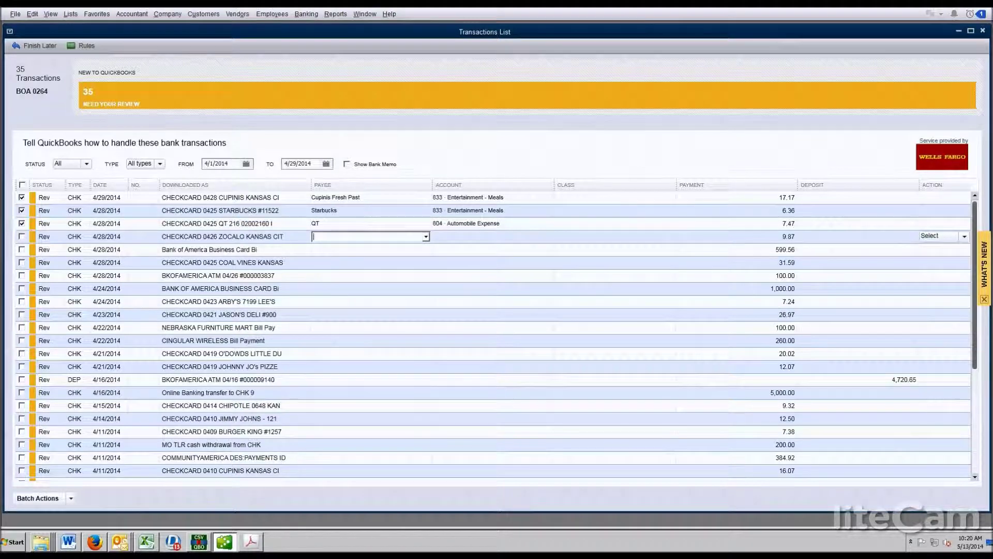
type("Zoc")
key("Tab")
key("Tab")
key("Tab")
type("Ba")
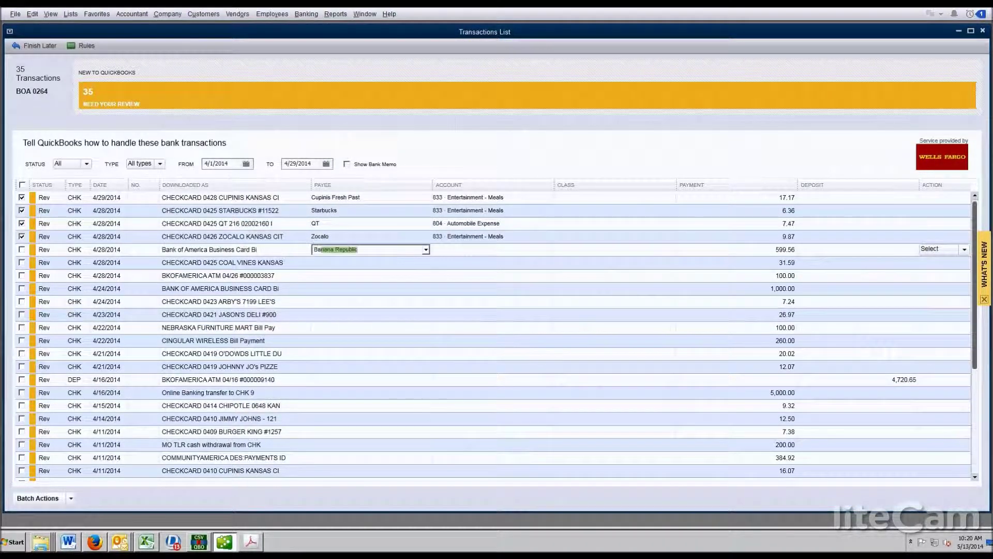
type("nk of America")
key("Tab")
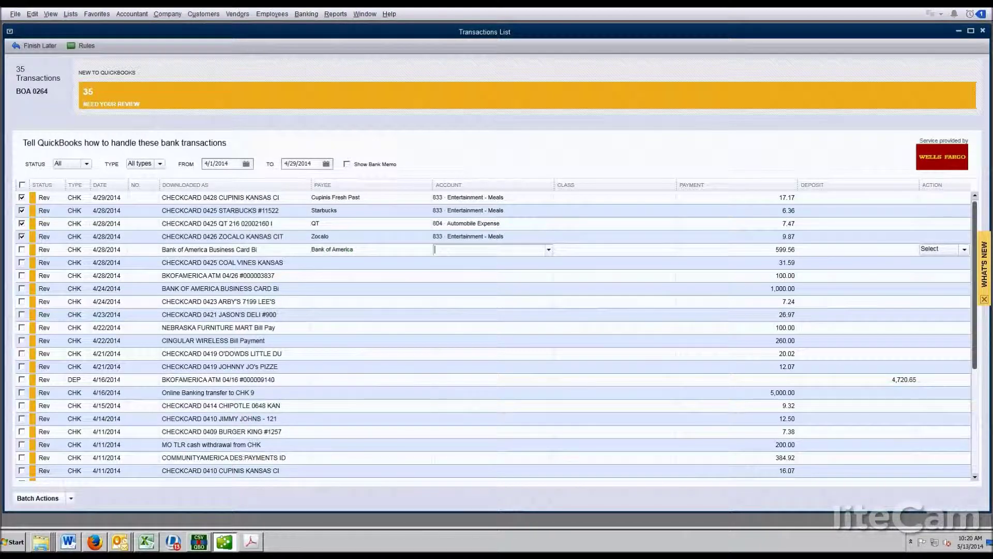
type("43")
key("Tab")
key("Tab")
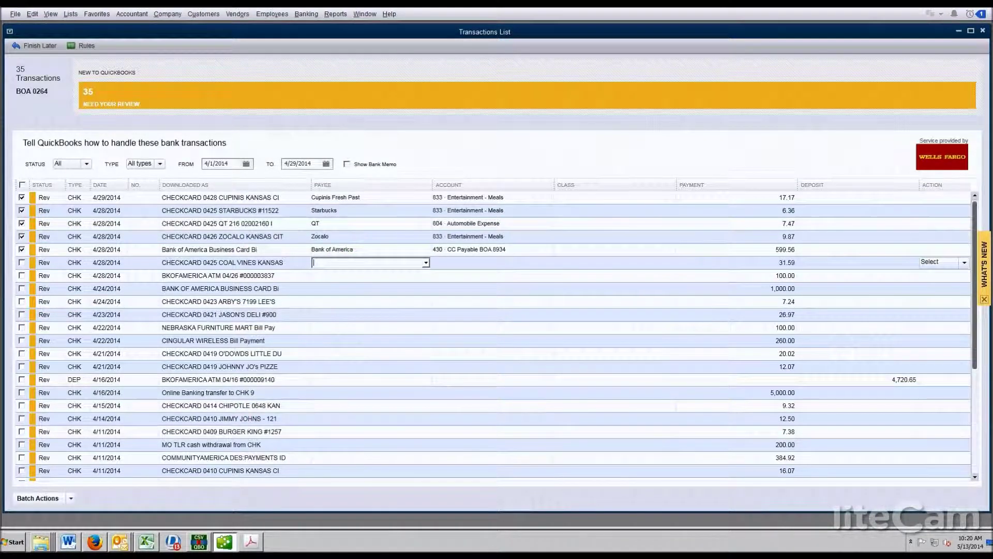
type("Coal Vines")
key("Tab")
key("Tab")
key("Tab")
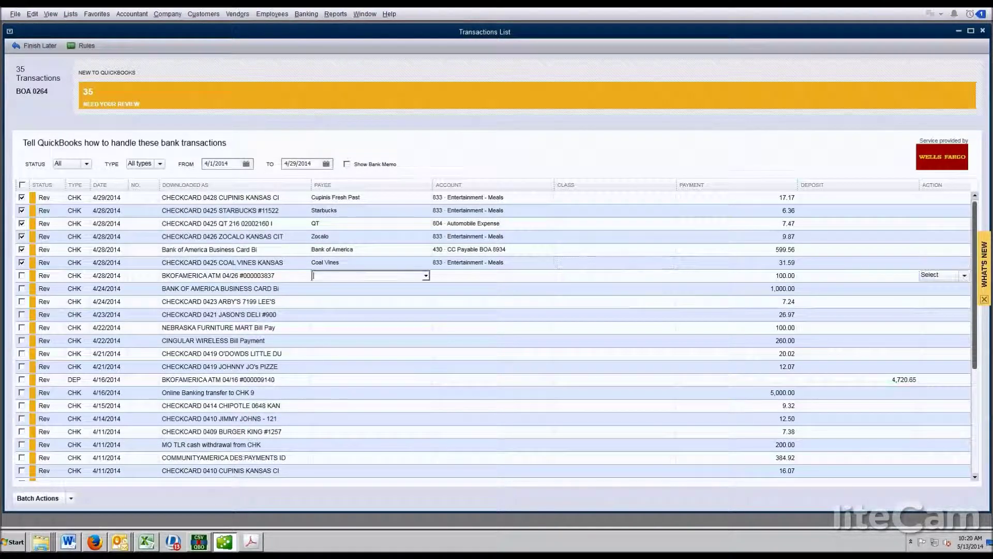
Code ATM Withdrawal to 512 Shareholder Distributions, plus Bank of America, Arbys and Jason's Deli rows.
type("ATM Withdrawal")
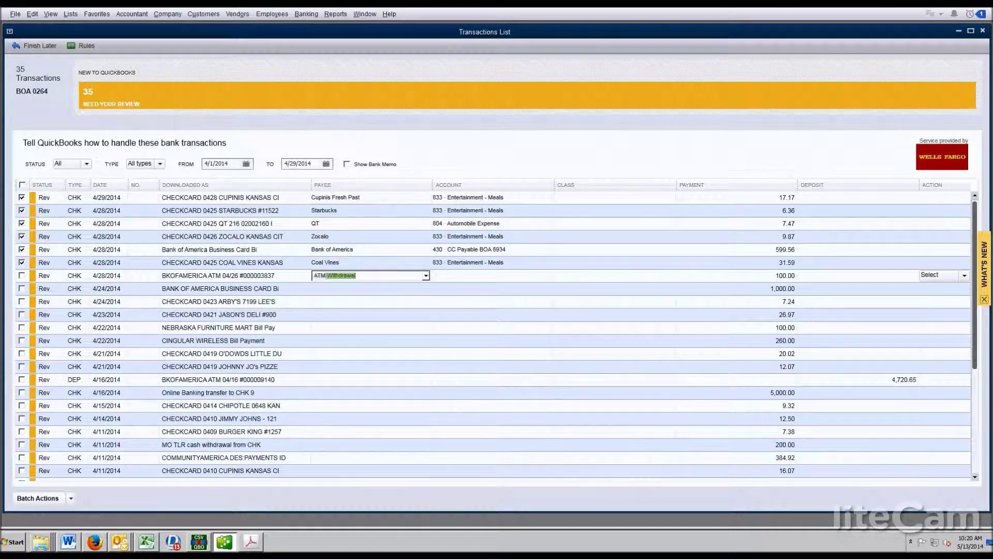
key("Tab")
type("512")
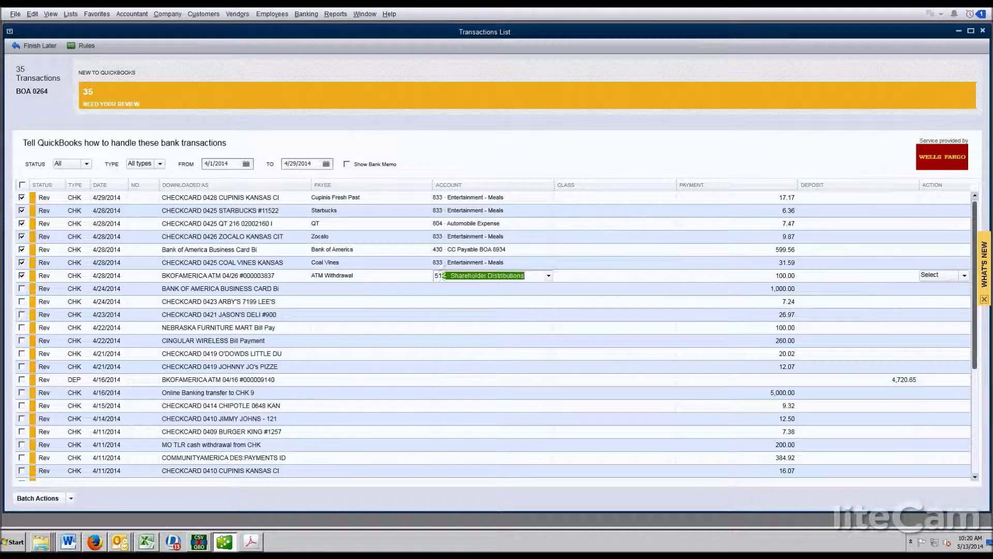
key("Tab")
type("Bank of America")
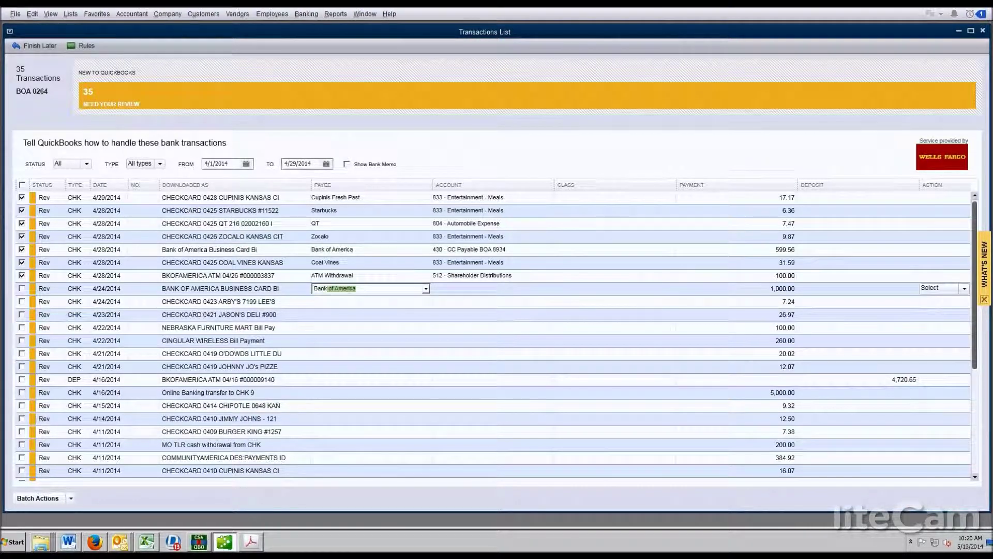
key("Tab")
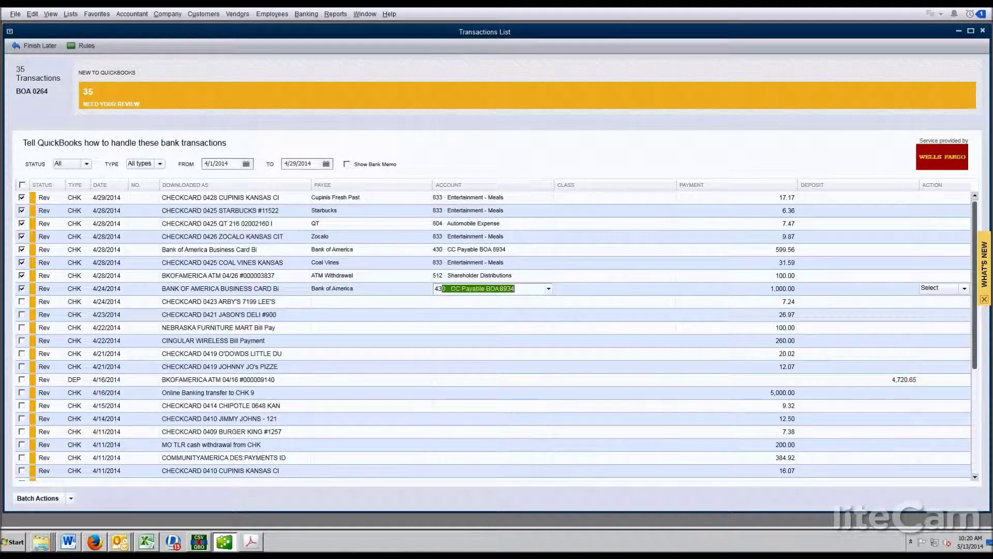
left_click(370, 301)
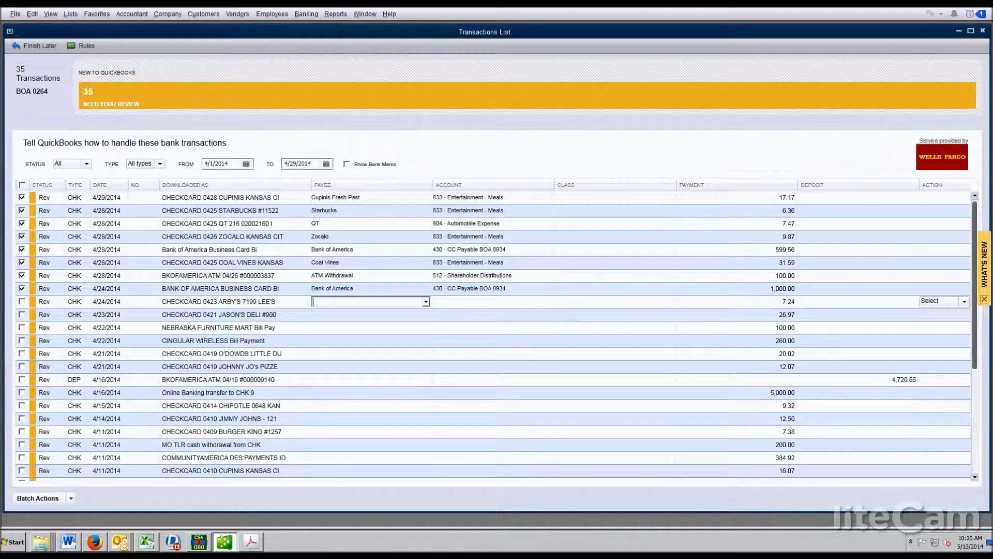
type("Arbys")
key("Tab")
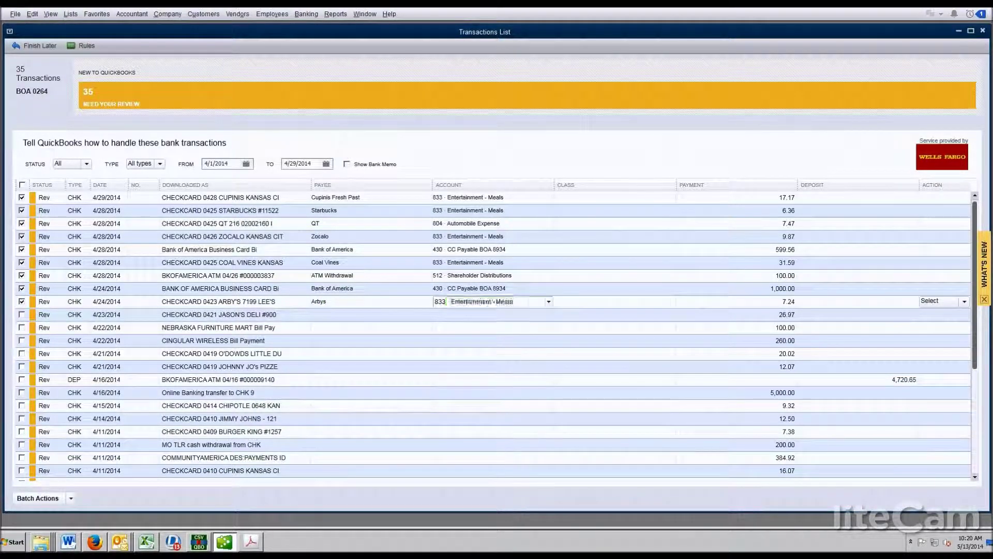
left_click(370, 314)
type("Jason's Deli")
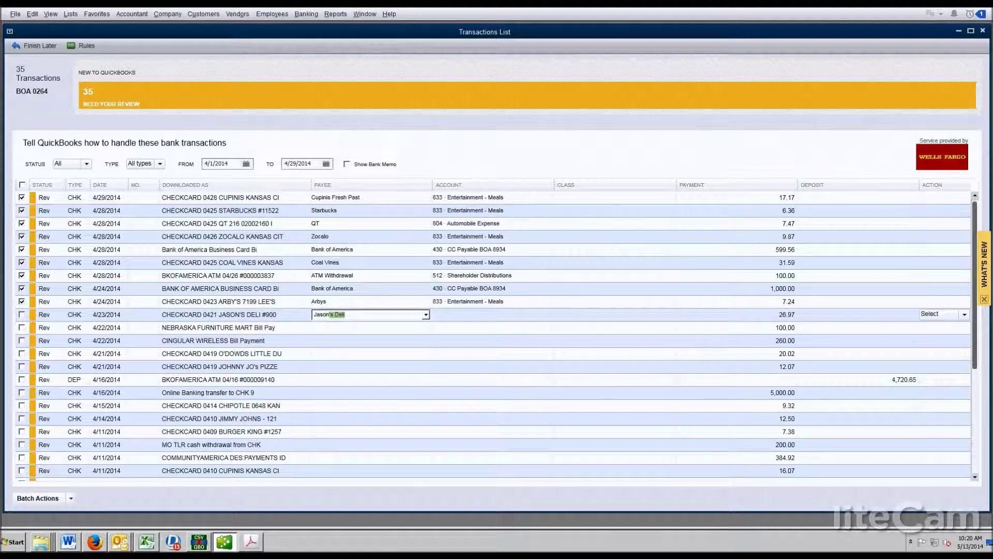
key("Tab")
left_click(370, 327)
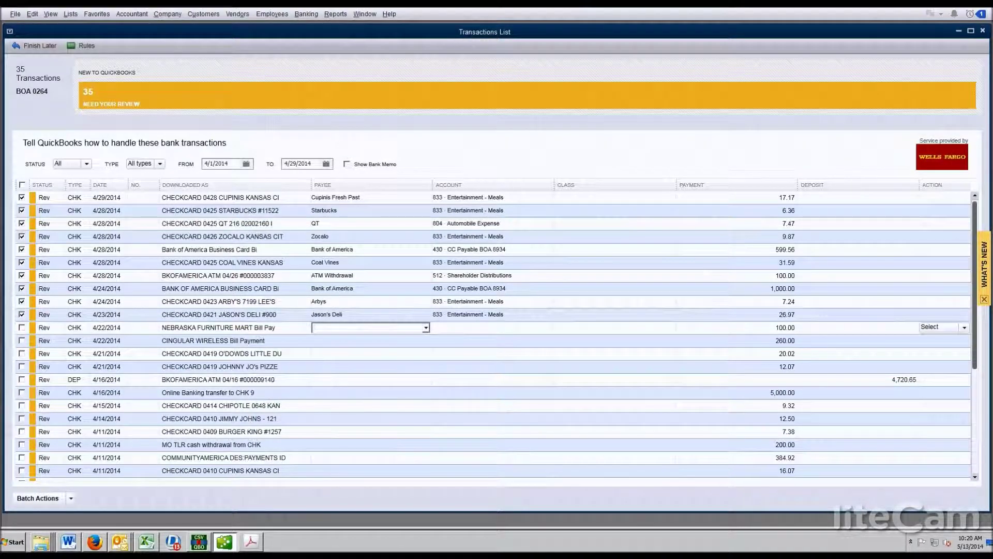
Set the 4/16 deposit's payee to Deposit with 601 Consulting Income.
key("Down")
key("Down")
key("Down")
key("Down")
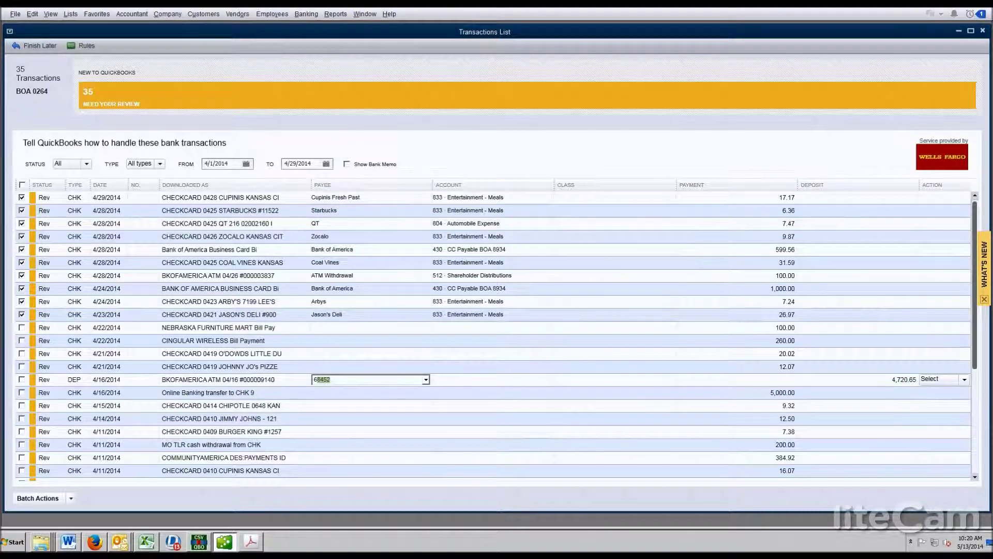
key("Tab")
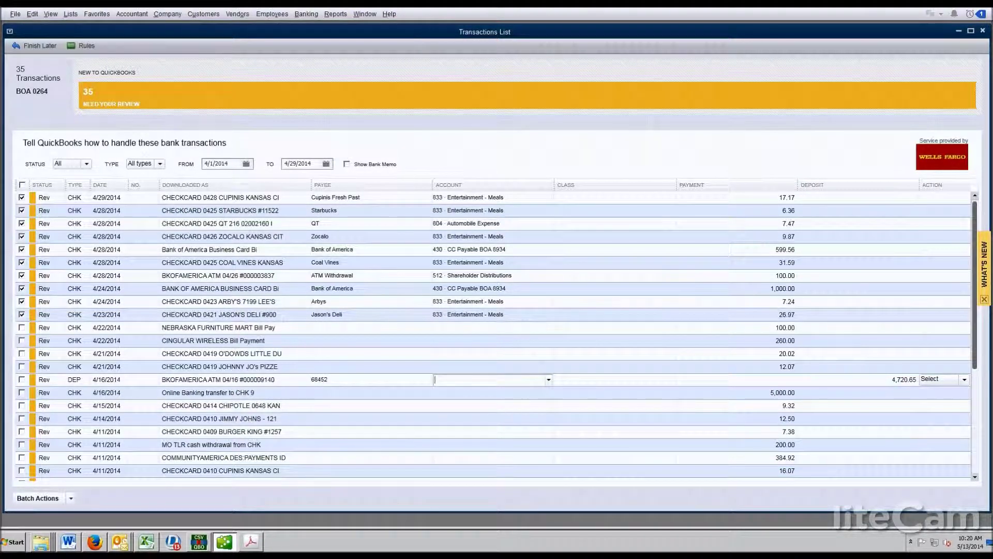
key("shift+Tab")
type("Depo")
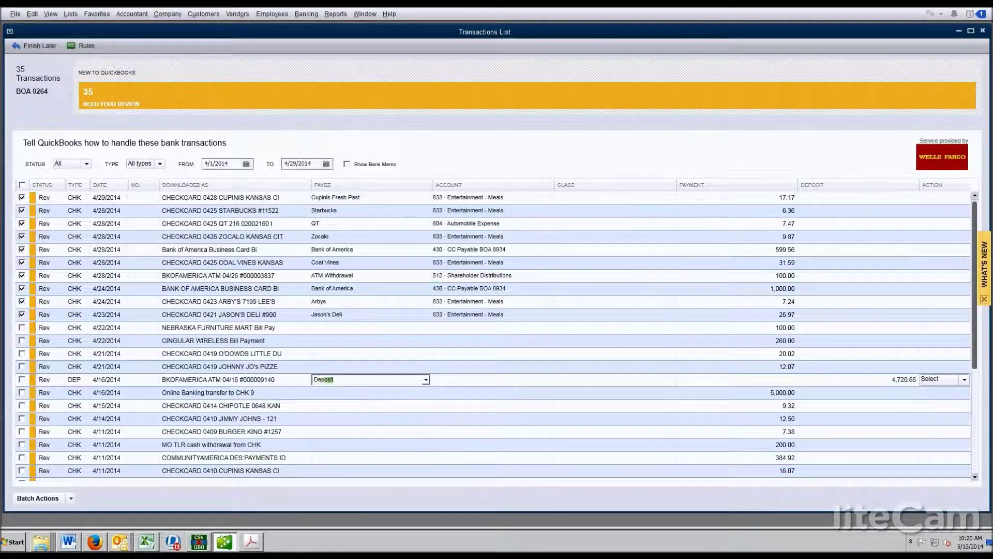
key("Tab")
key("Tab")
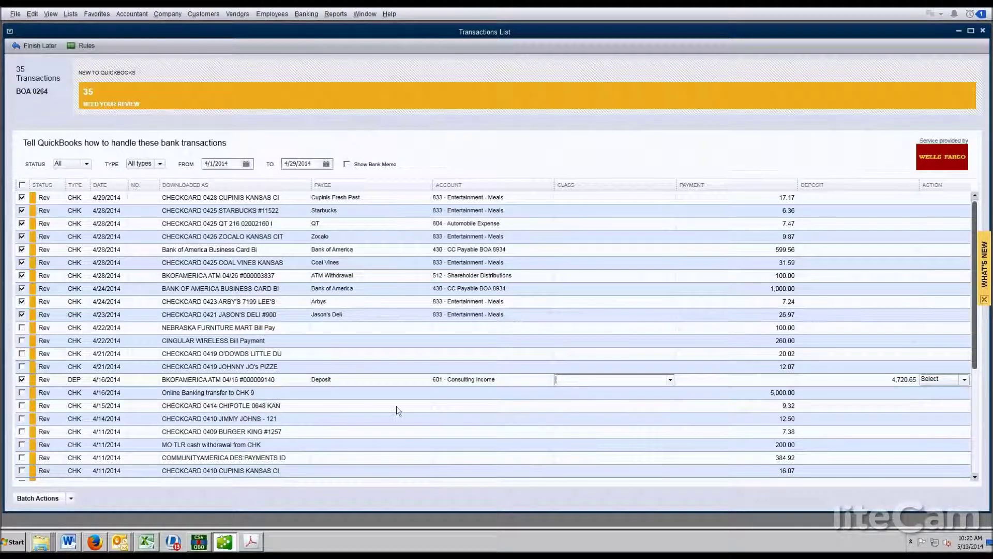
key("Tab")
Code the online transfer as Transfer to 9743 with account 512, then approve the checked transactions.
type("Tran")
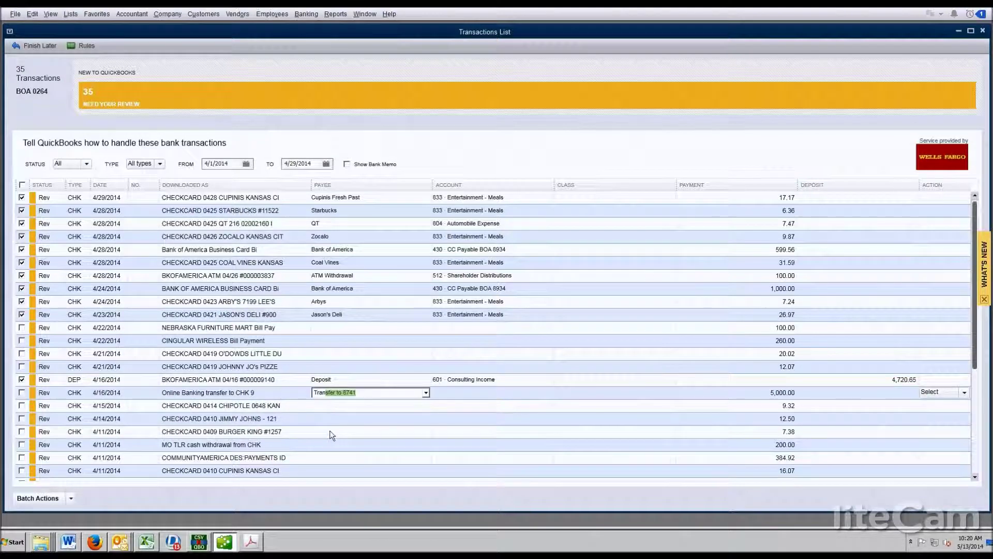
left_click(427, 393)
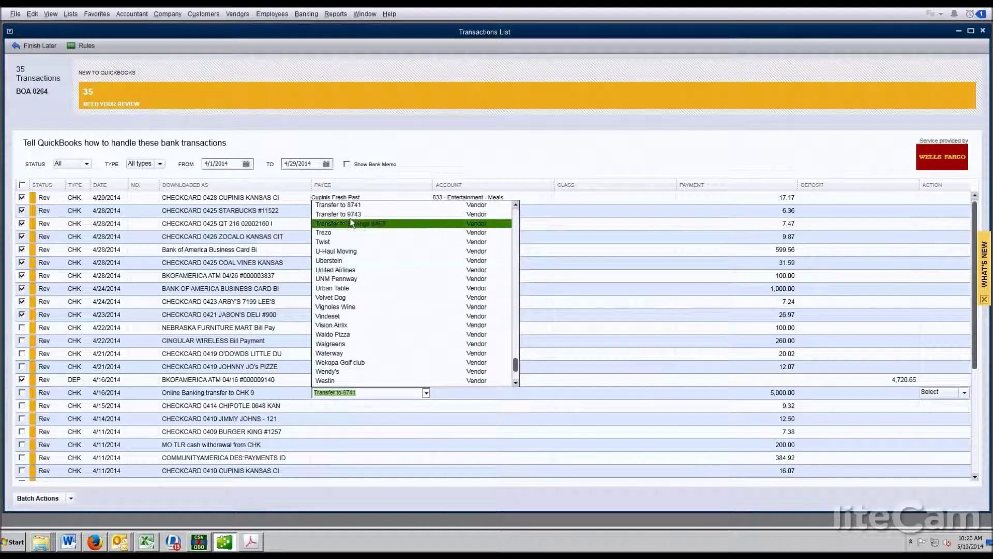
left_click(393, 213)
key("Tab")
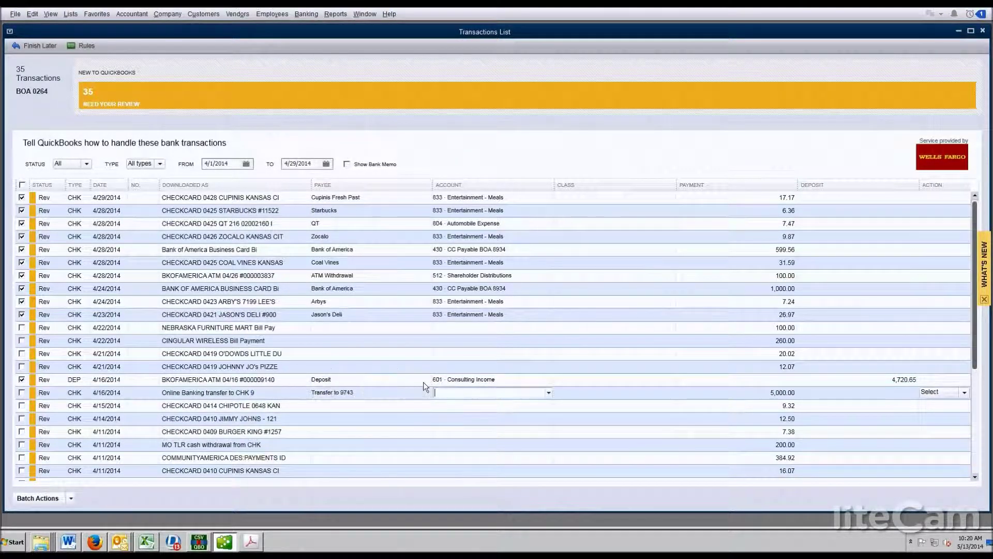
type("512 · Shareholder Distributions")
key("Return")
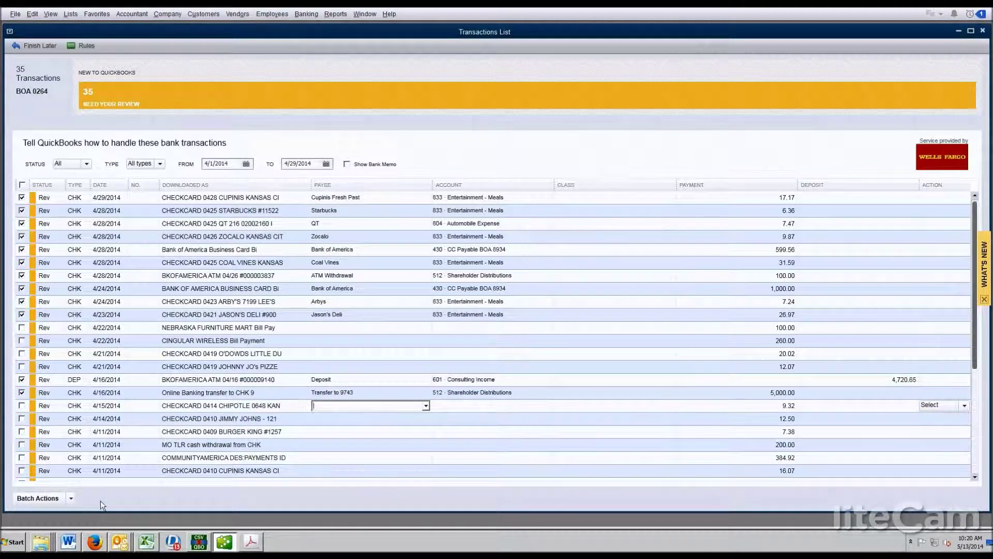
left_click(58, 503)
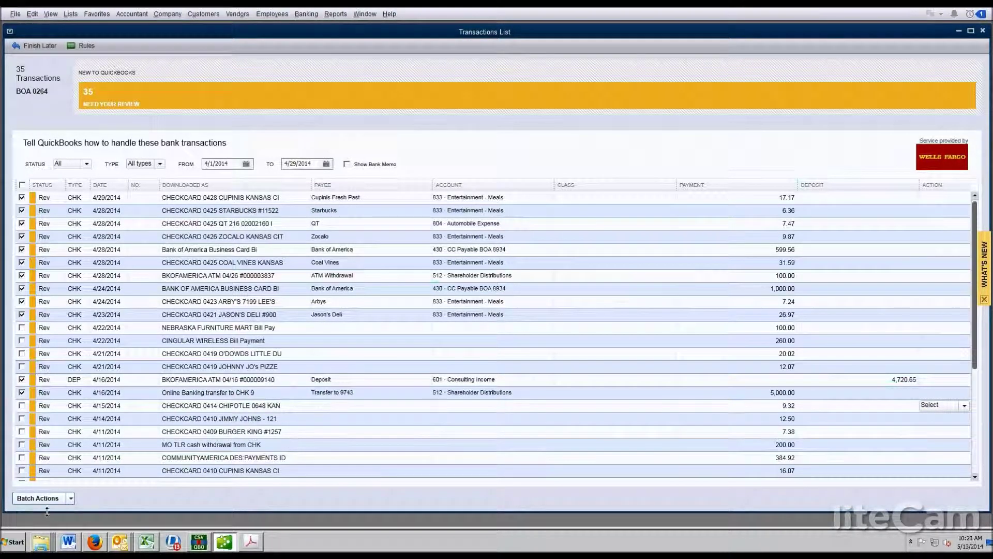
left_click(53, 509)
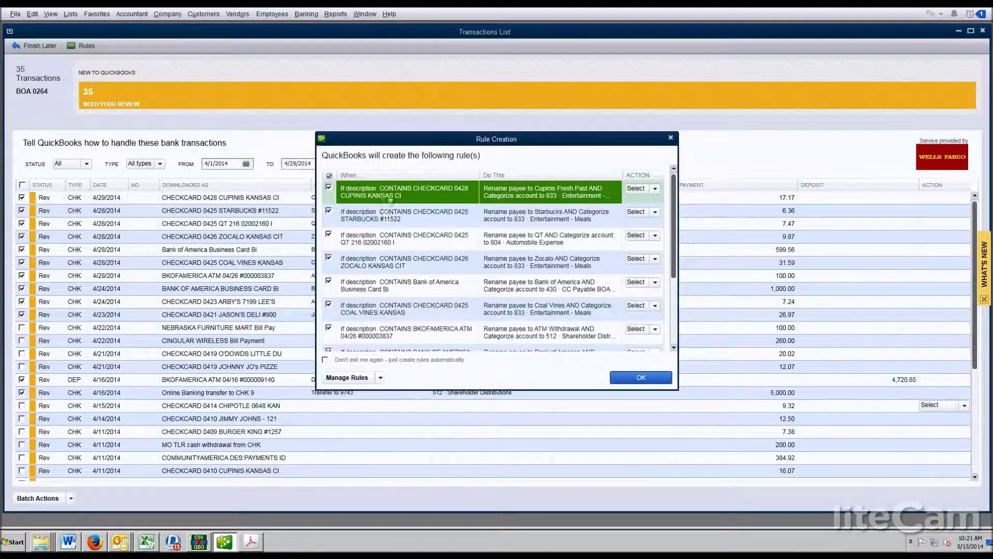
Edit the Cupinis Fresh Past rule to drop the CHECKCARD 0428 prefix from its condition.
left_click(655, 189)
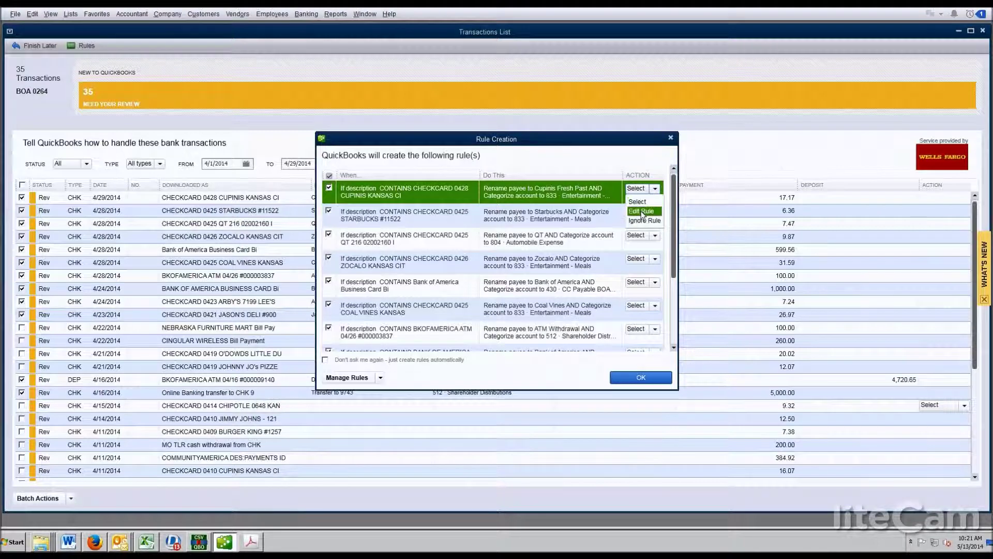
left_click(642, 212)
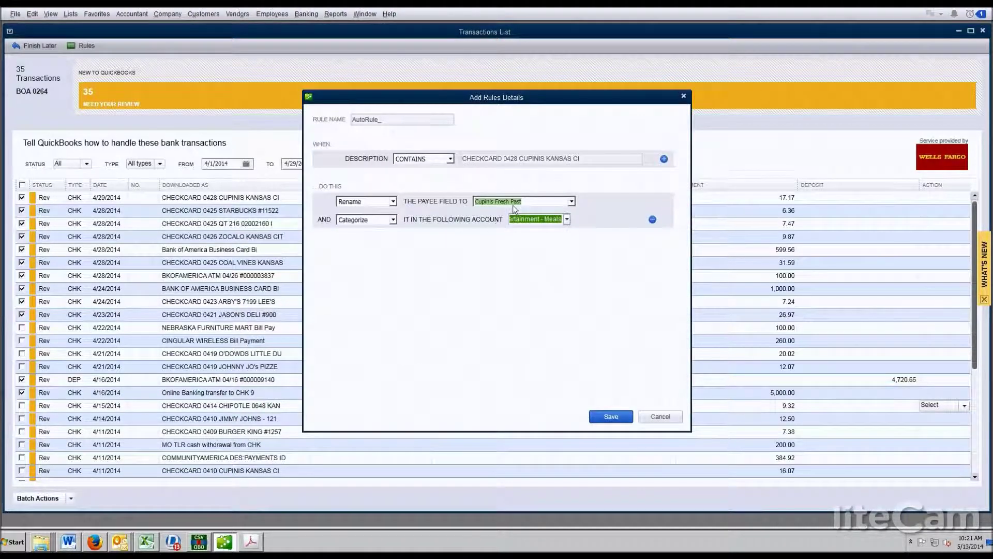
left_click_drag(522, 158, 270, 129)
key("Delete")
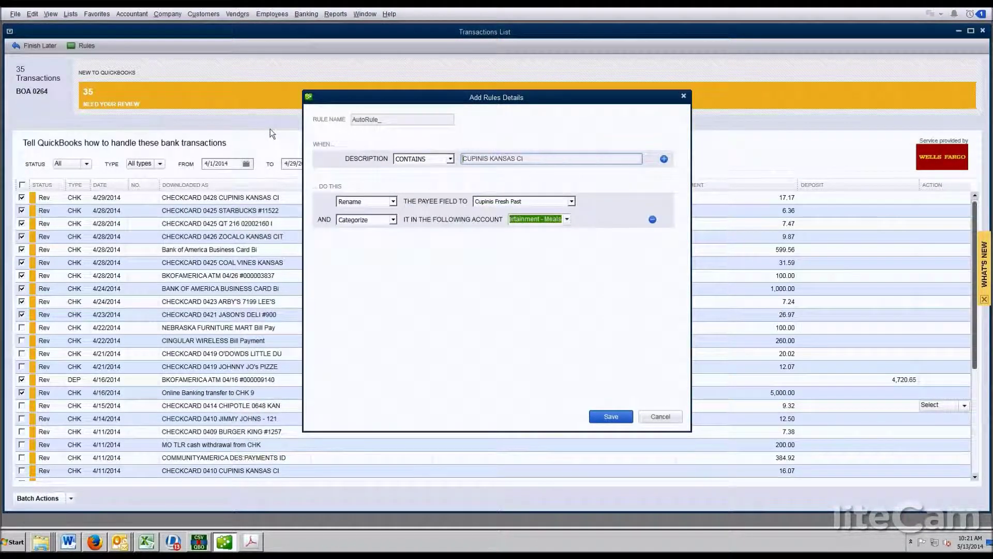
left_click(597, 417)
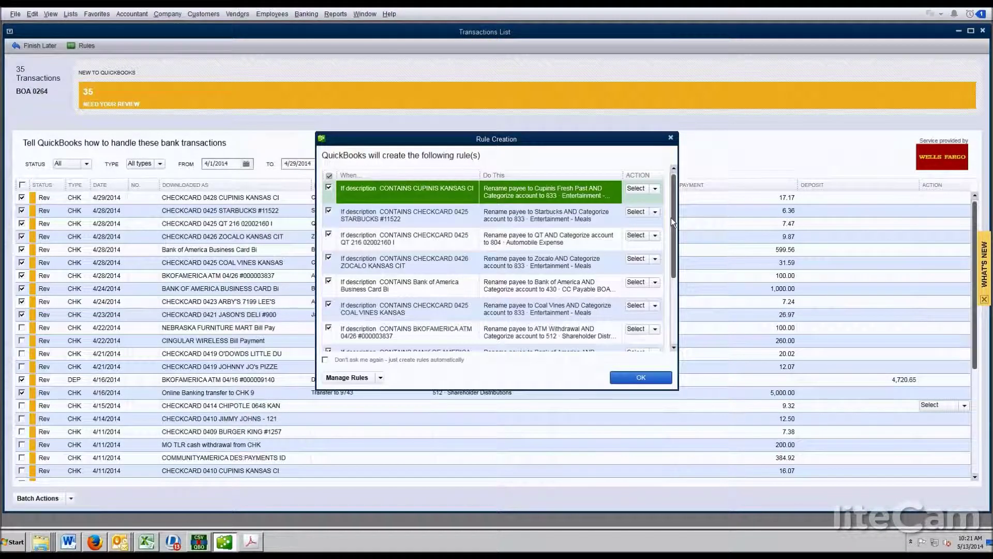
Trim the Starbucks rule's condition down to just STARBUCKS.
left_click(654, 213)
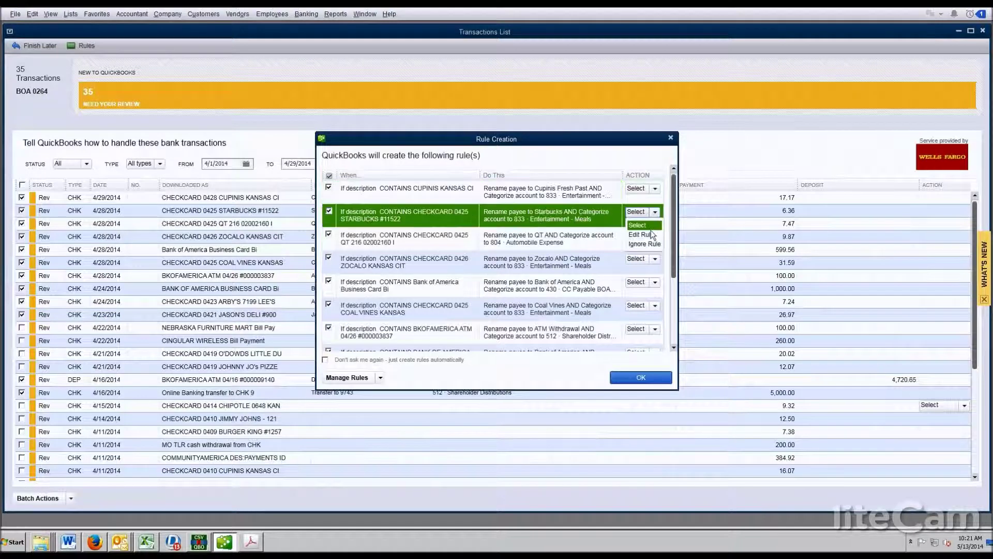
left_click(655, 214)
left_click(643, 224)
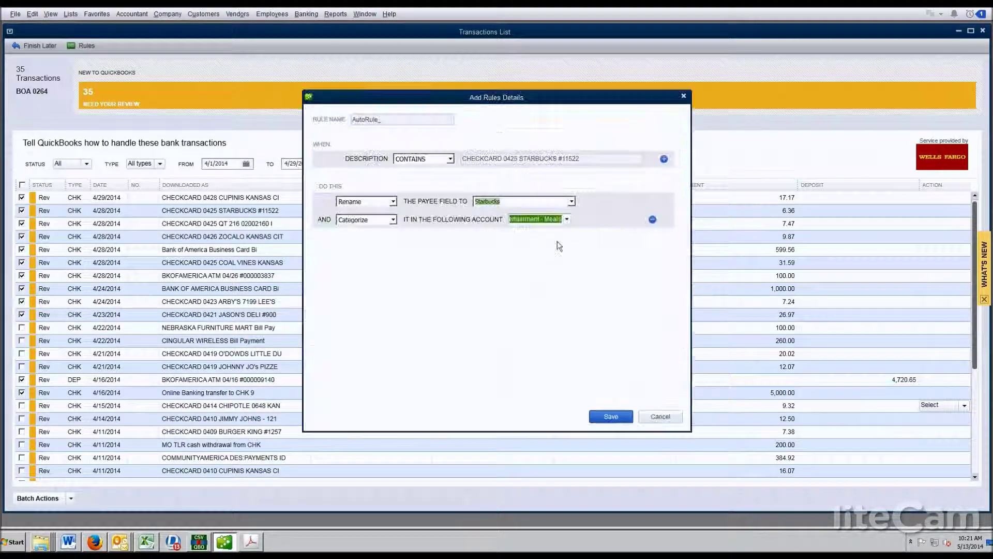
left_click_drag(520, 161, 280, 140)
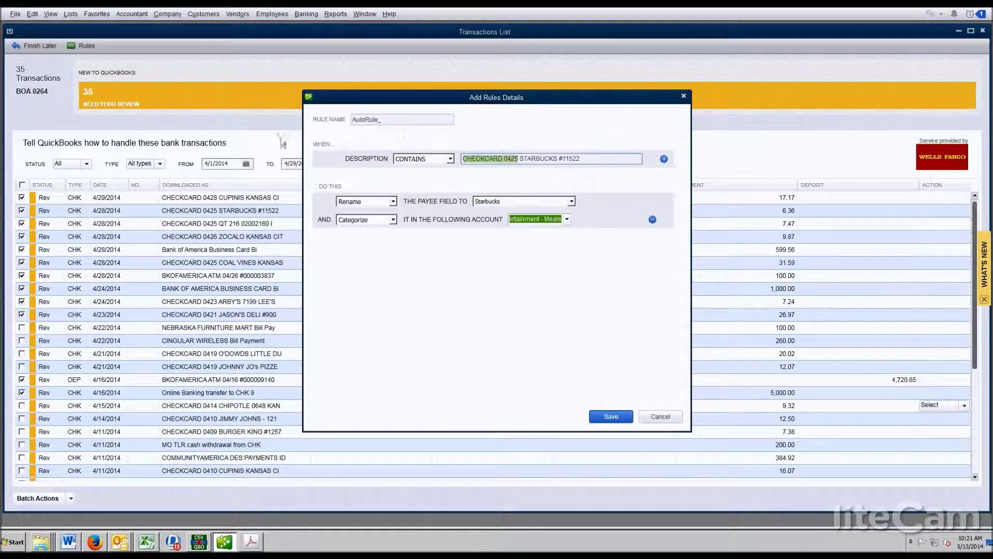
key("BackSpace")
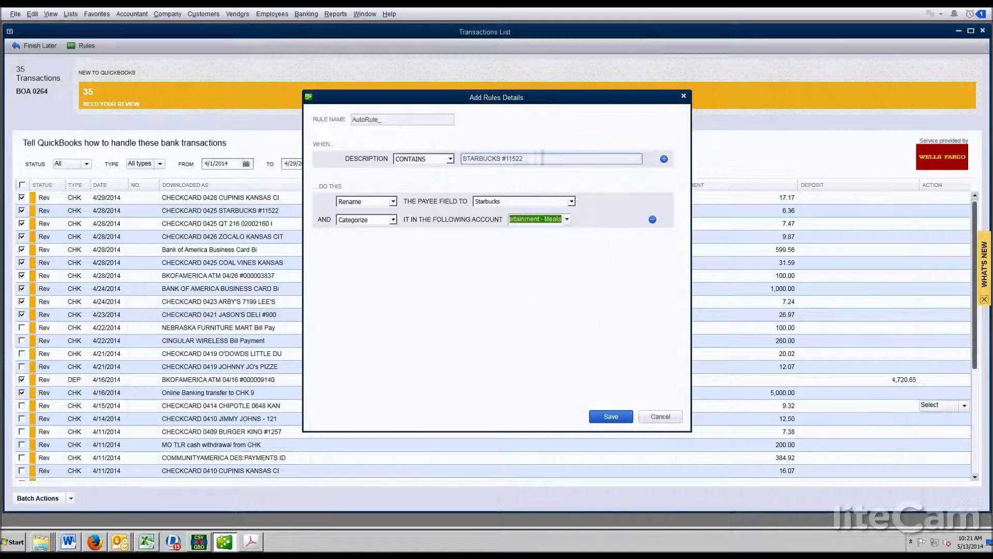
left_click_drag(542, 158, 510, 158)
key("BackSpace")
key("BackSpace")
key("BackSpace")
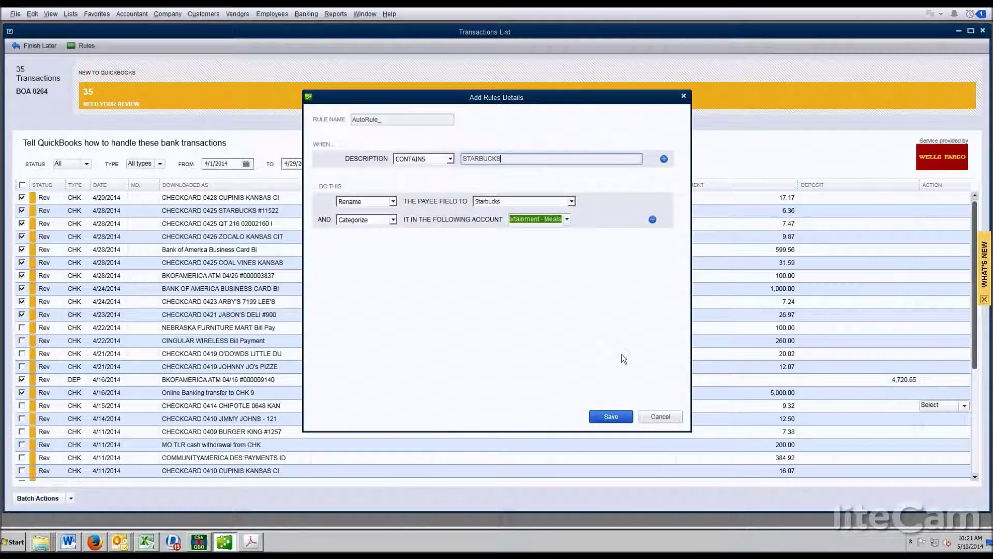
left_click(611, 416)
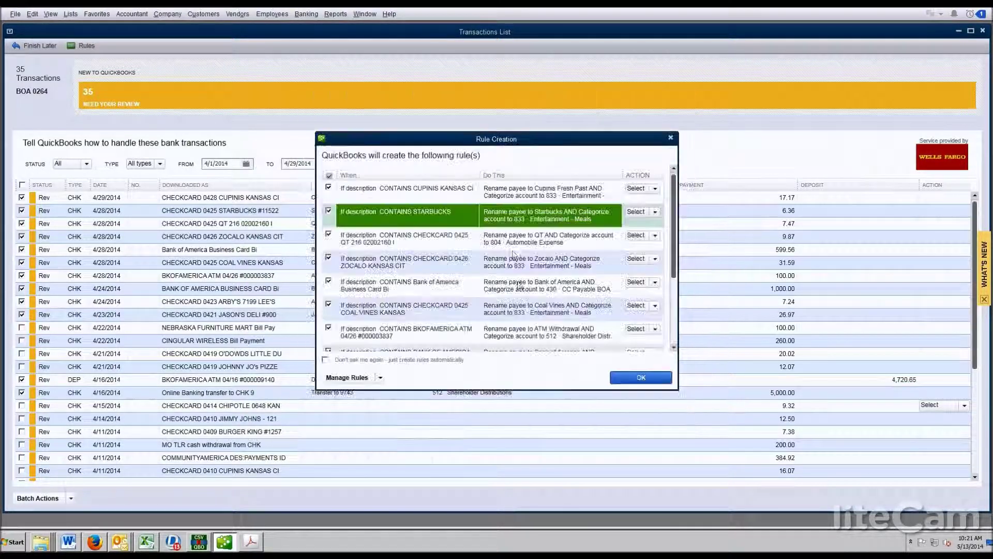
Remove the CHECKCARD 0425 prefix from the QT rule's condition.
left_click(655, 236)
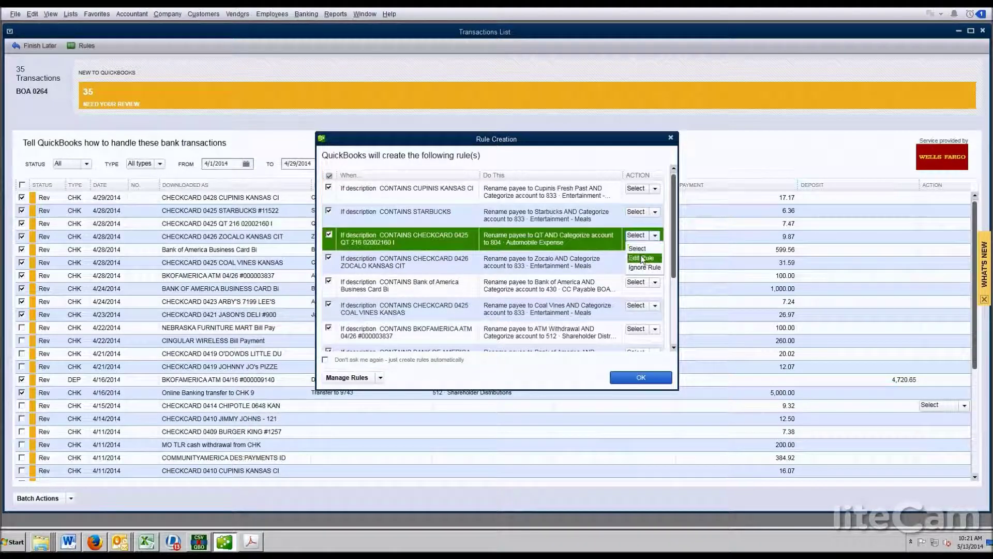
left_click(644, 259)
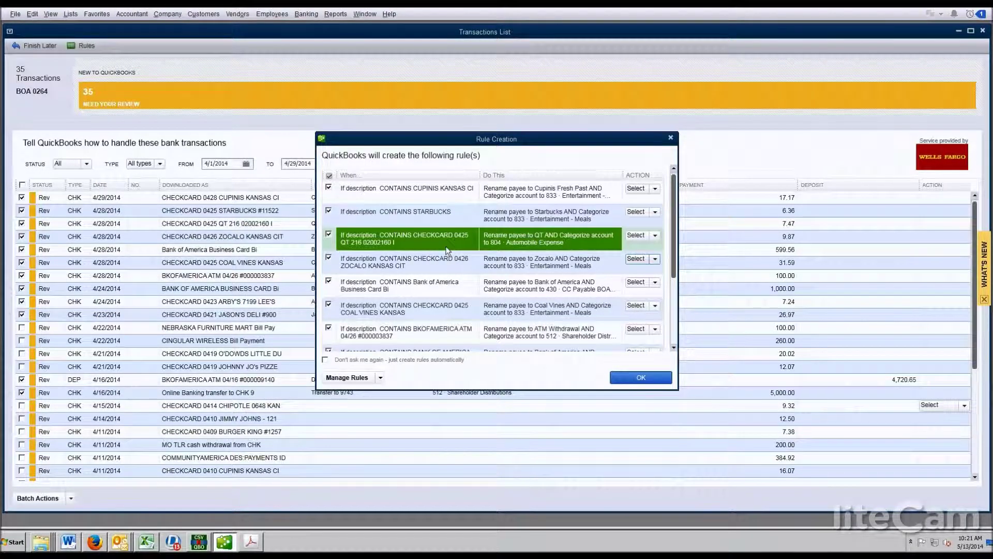
double_click(448, 251)
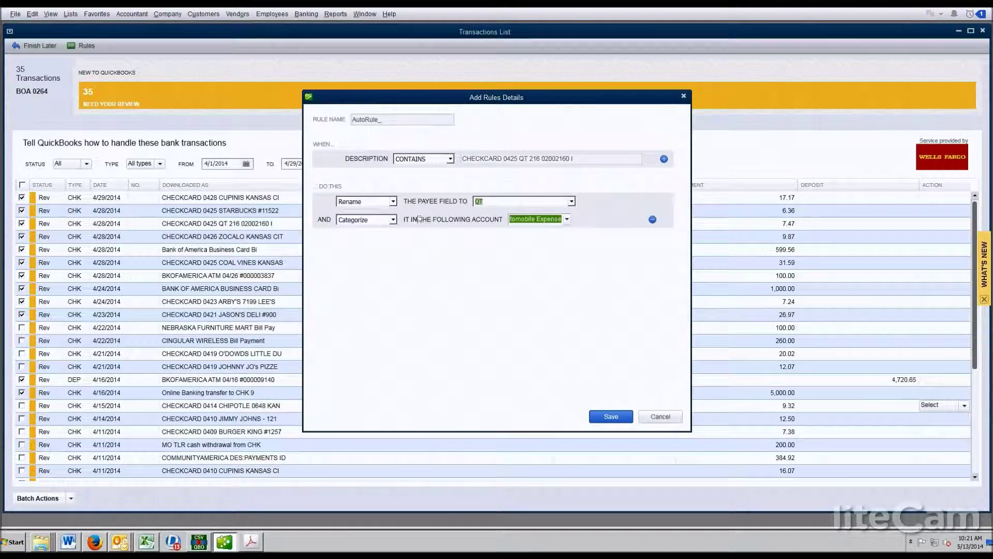
left_click_drag(495, 158, 475, 158)
key("Delete")
key("Delete")
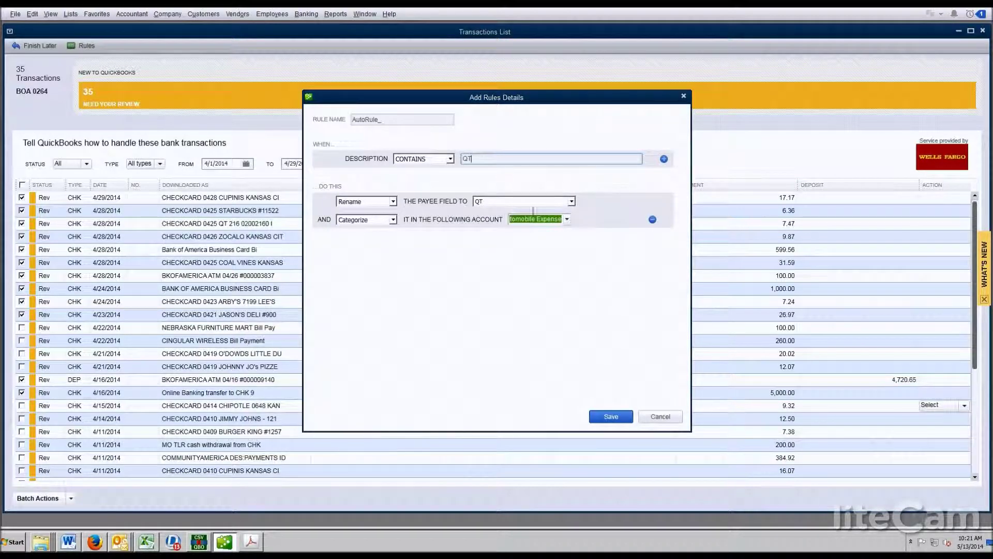
left_click(624, 411)
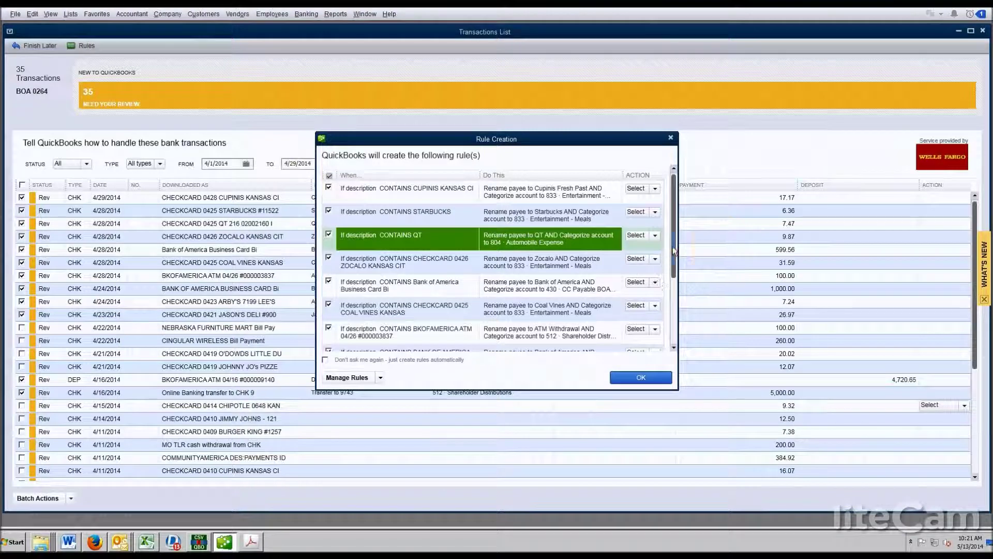
Exclude the 04/26 ATM withdrawal and 04/16 deposit rules, then create the rest and add transactions.
scroll(673, 259, "down", 1)
left_click_drag(675, 267, 690, 305)
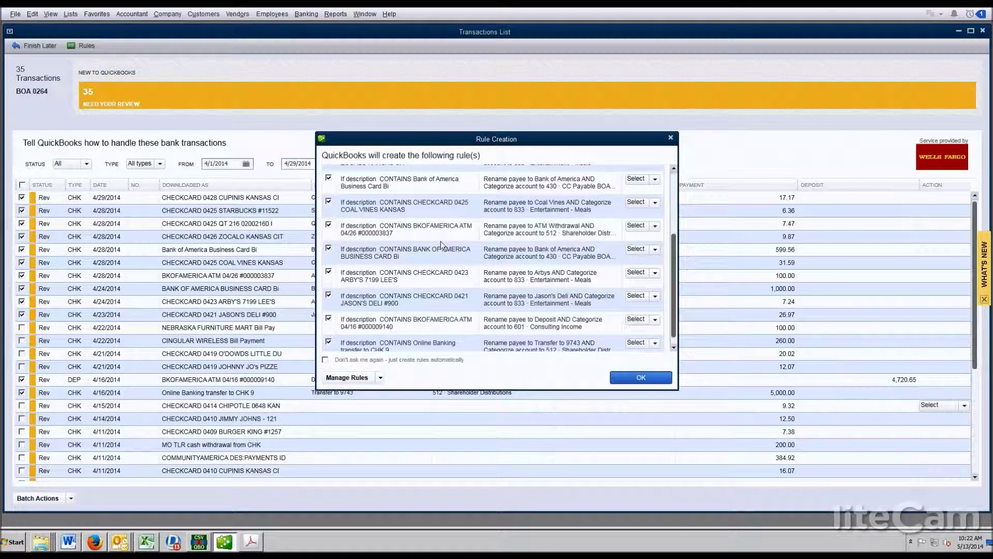
left_click(329, 226)
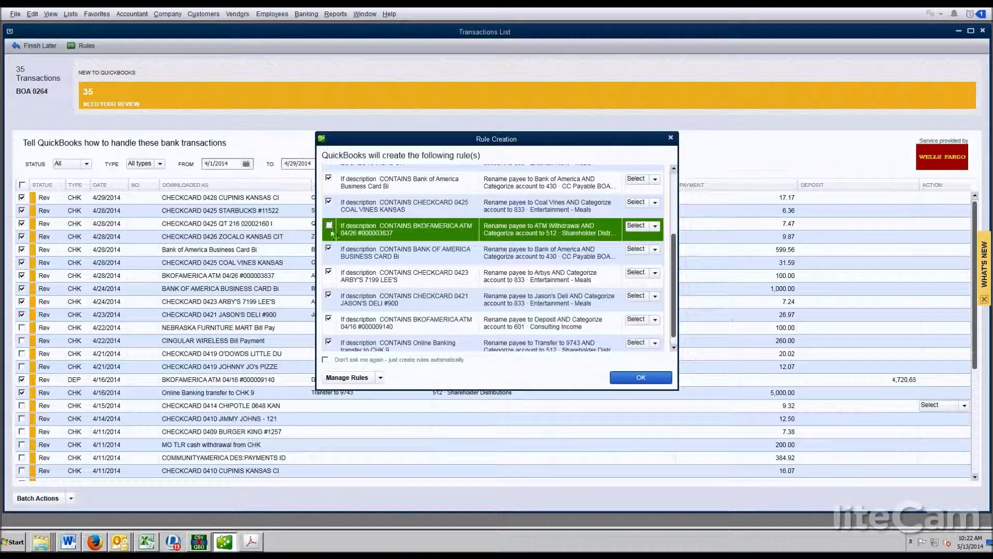
left_click(330, 321)
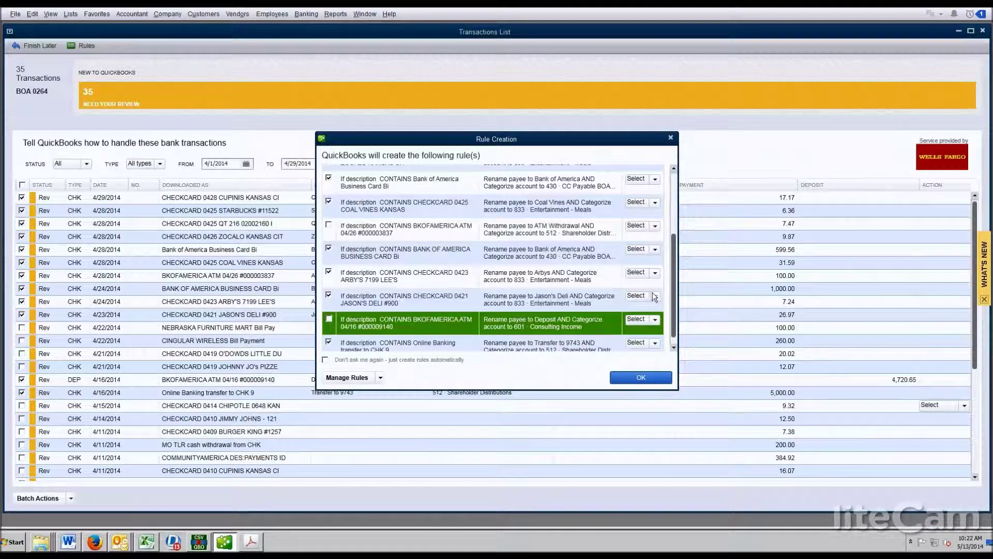
left_click_drag(674, 290, 672, 307)
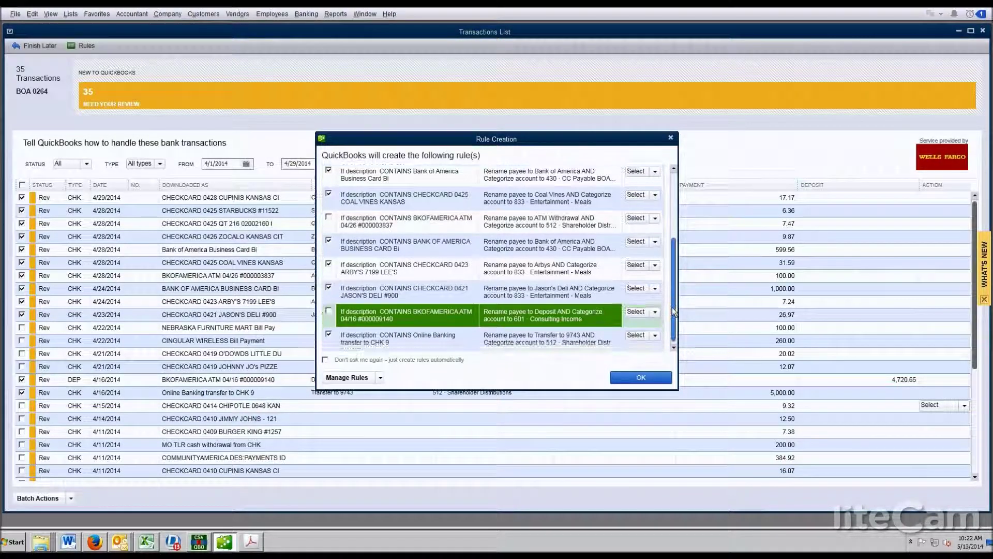
left_click(380, 376)
left_click(638, 377)
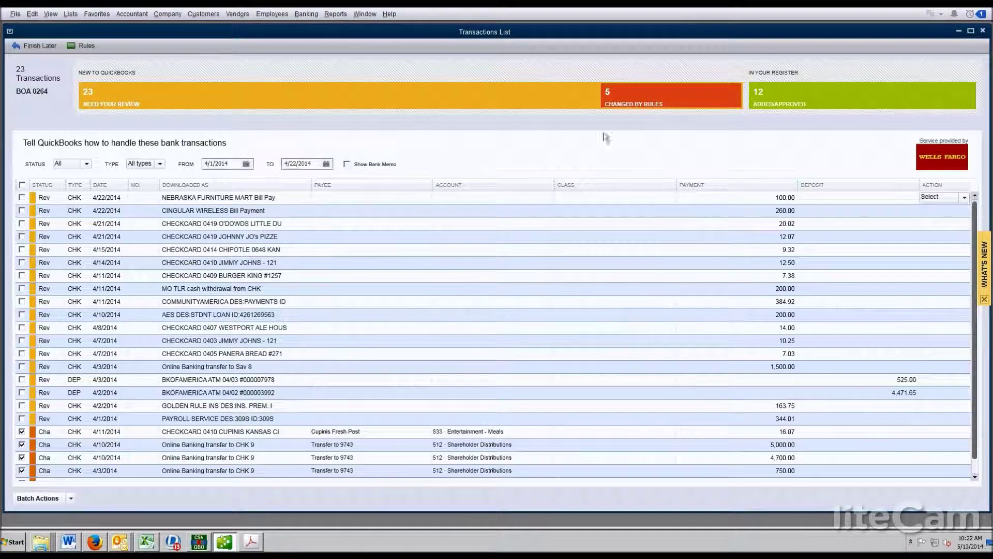
Filter to the five Changed by Rules transactions and add/approve them.
left_click(641, 104)
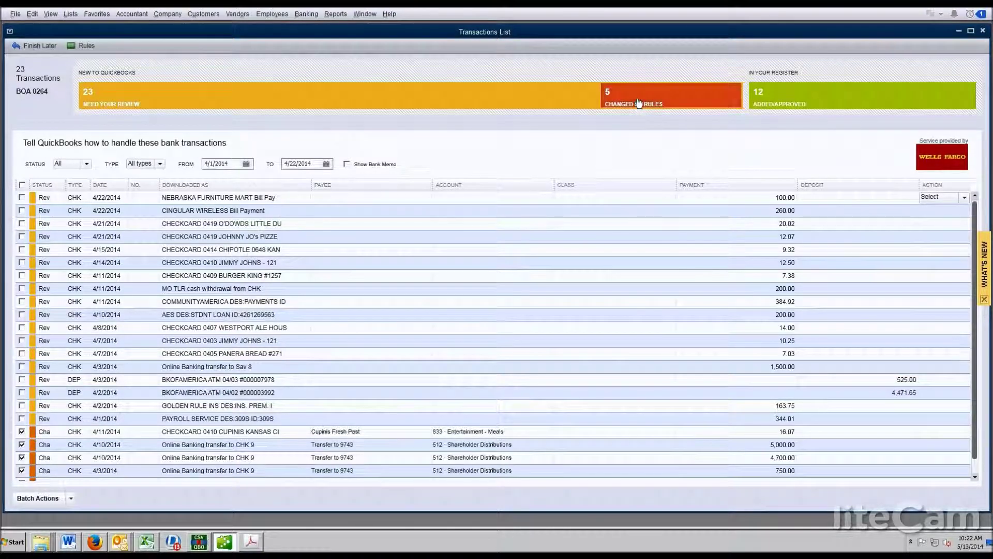
left_click(616, 101)
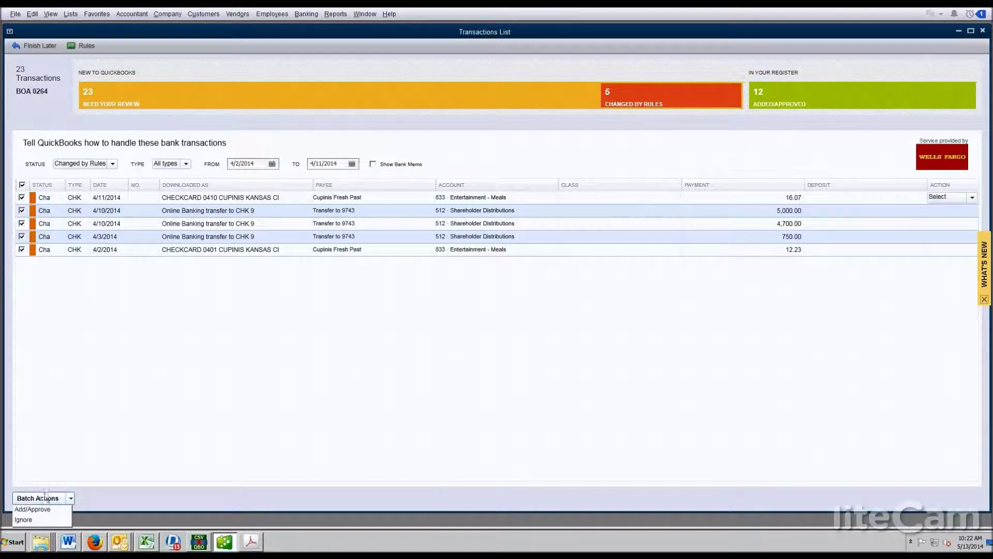
left_click(36, 511)
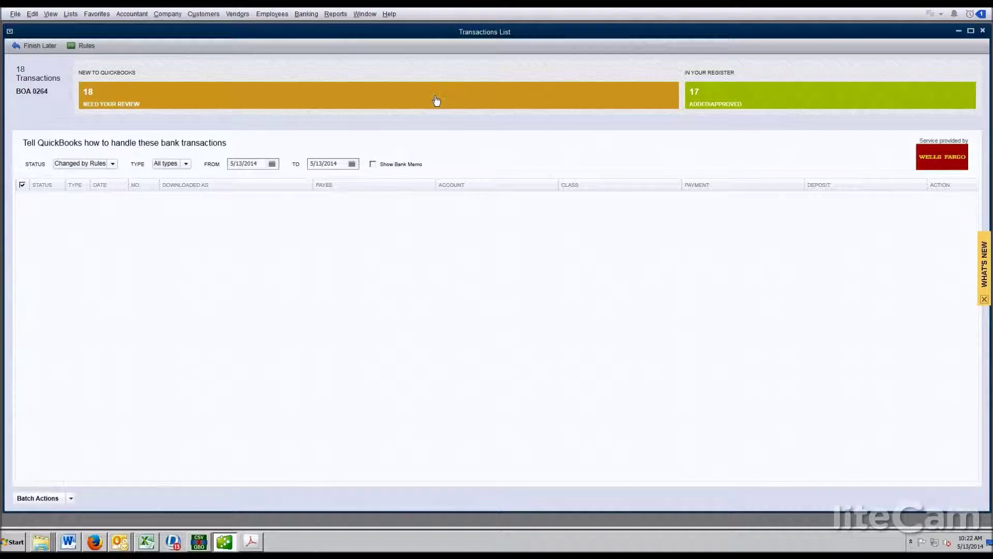
Code Nebraska Furniture Mart (Office Expense), Cingular Wireless (Telephone), O'Dowd's and Johnny Jo's Pizzeria (meals).
left_click(342, 198)
type("Nebraska Furniture Mart")
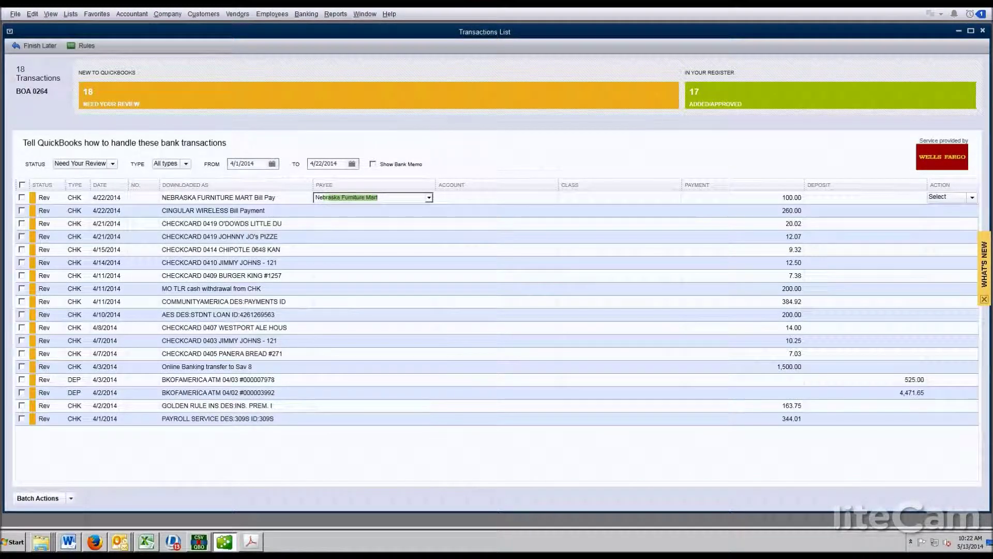
key("Tab")
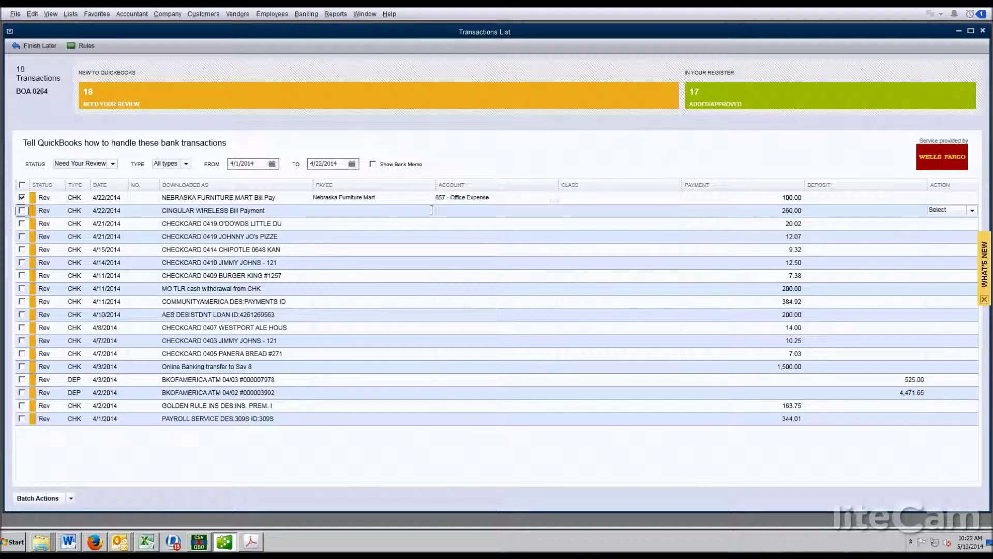
key("Return")
type("Cin")
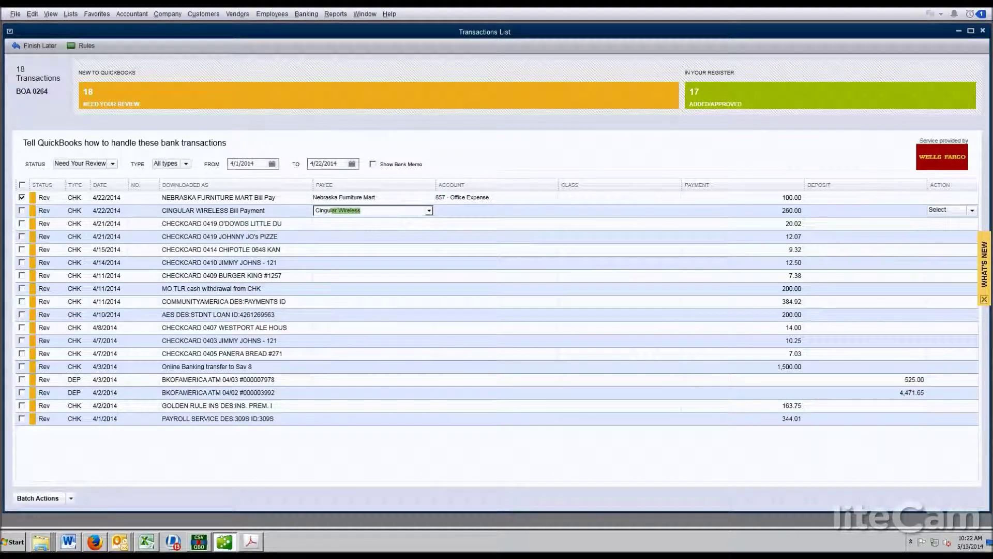
type("gul")
key("Tab")
key("Return")
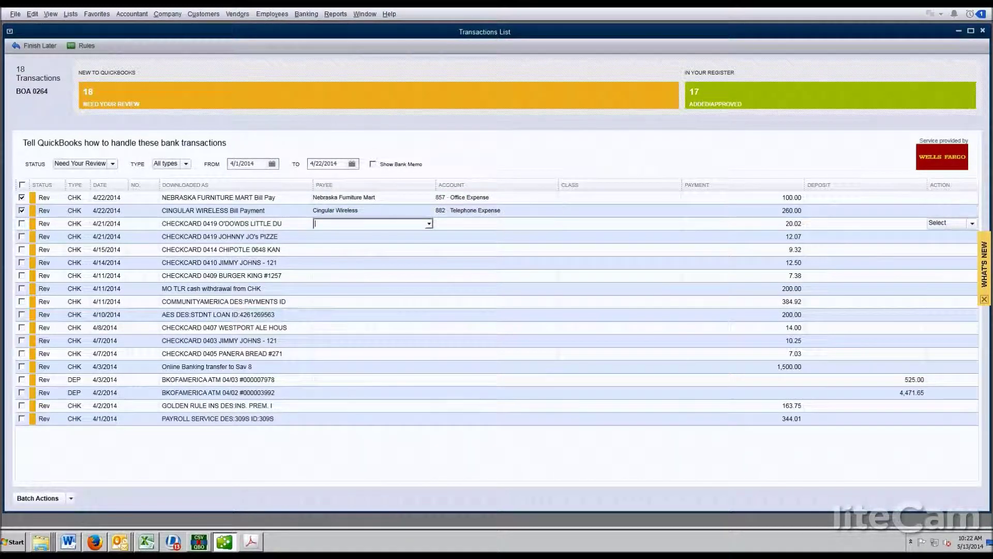
type("O'")
key("Tab")
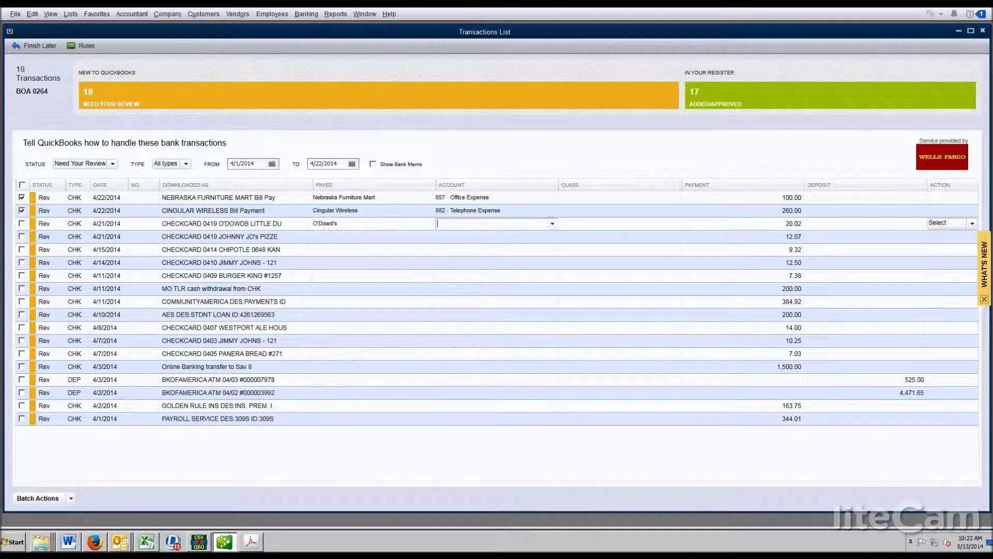
key("Return")
type("Joh")
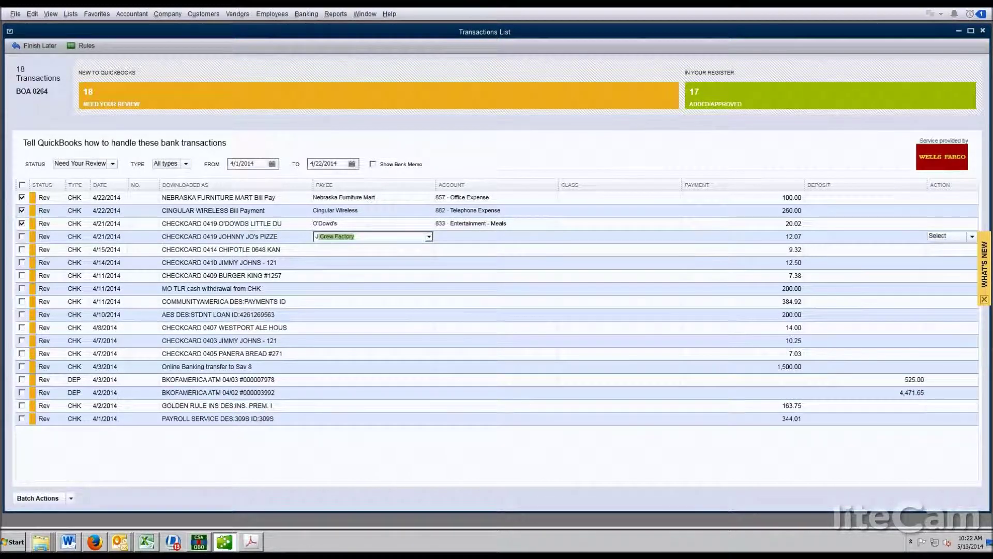
type("nny Jo's Pizzeria")
key("Tab")
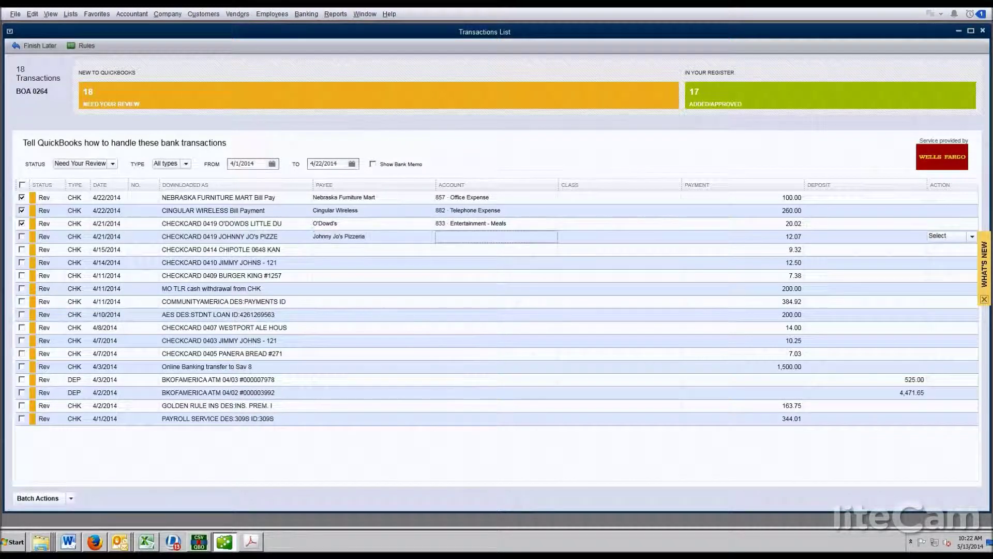
key("Return")
Code Chipotle, Jimmy Johns, Burger King, Golden Rule Insurance (Health Insurance) and Payroll Service (870 Salaries - Officer).
type("Chipotle")
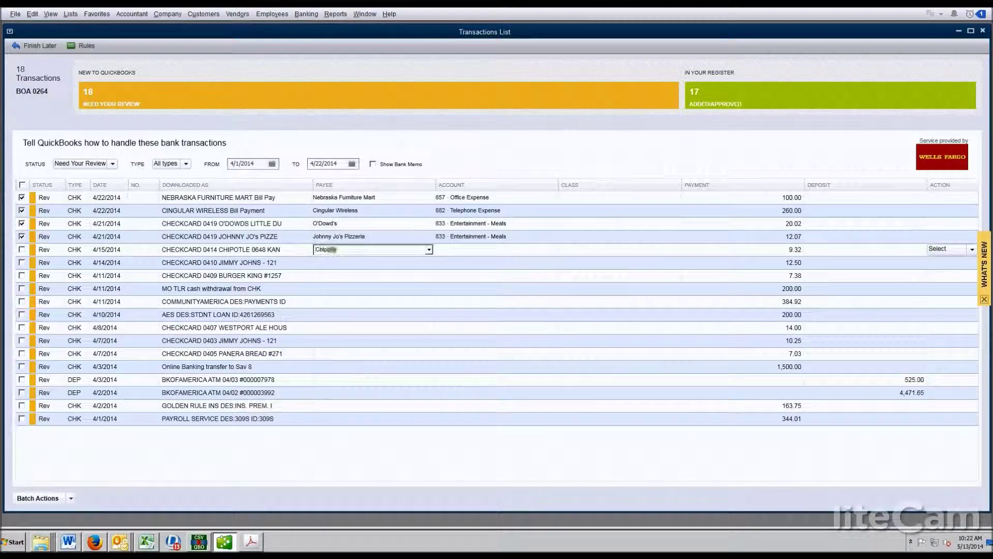
key("Tab")
key("Return")
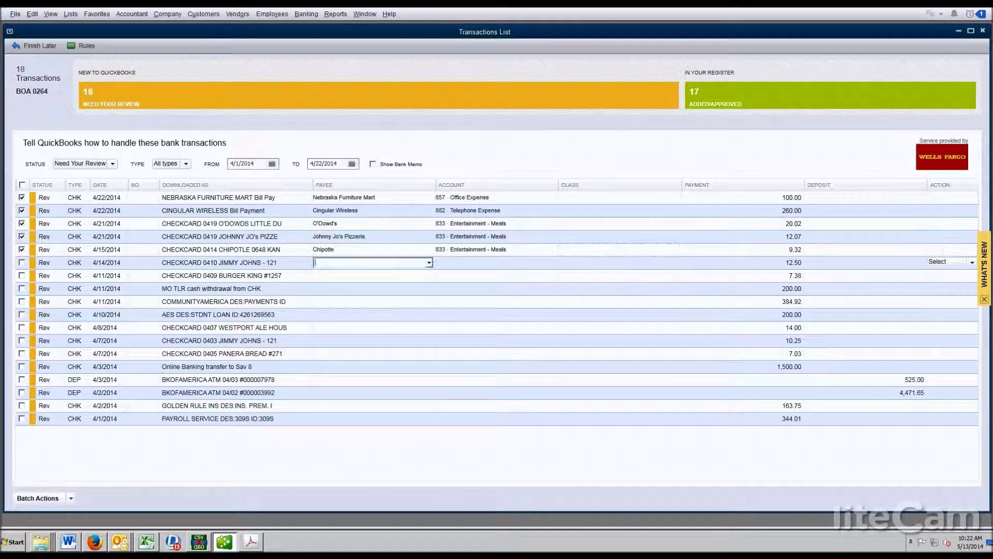
type("Jommy")
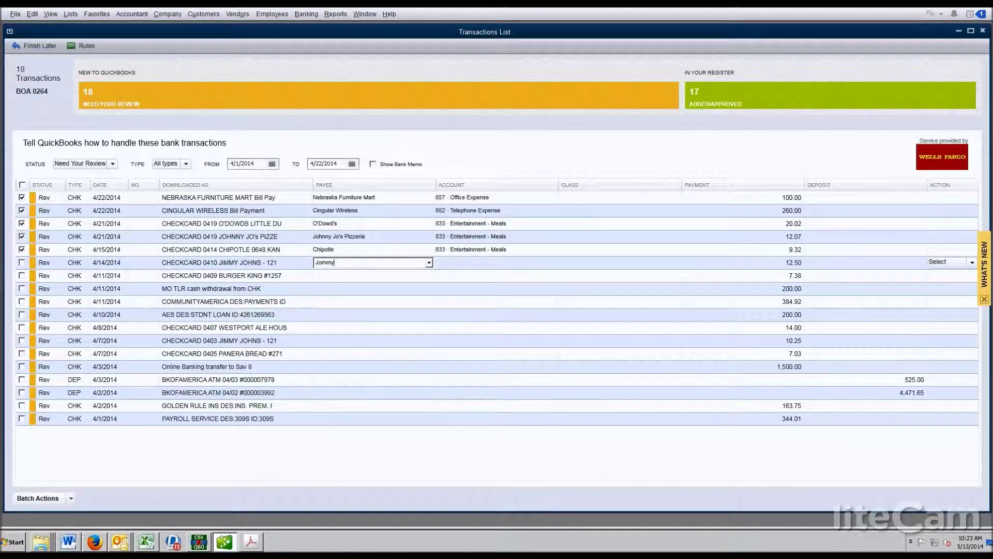
type("immy")
key("Tab")
key("Return")
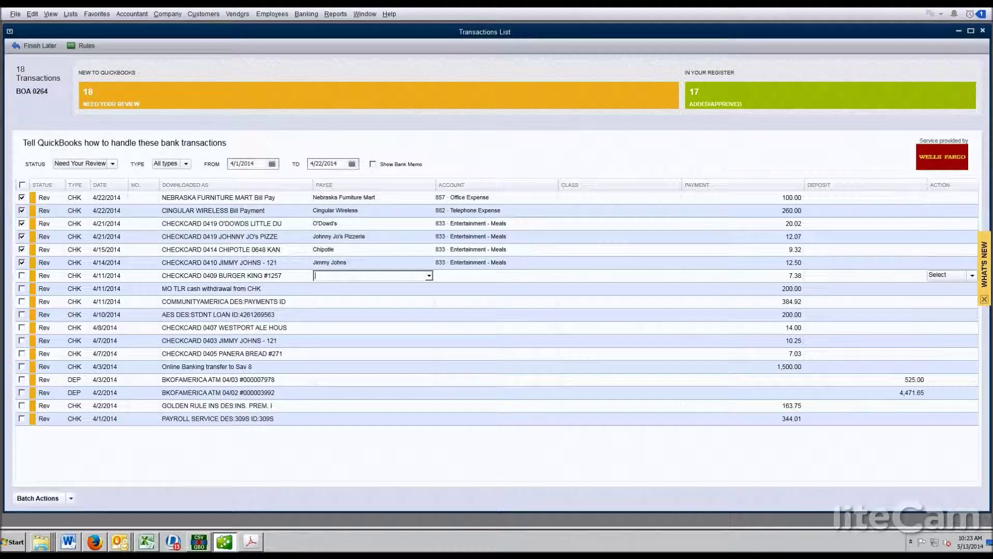
type("Burger King")
key("Tab")
type("83")
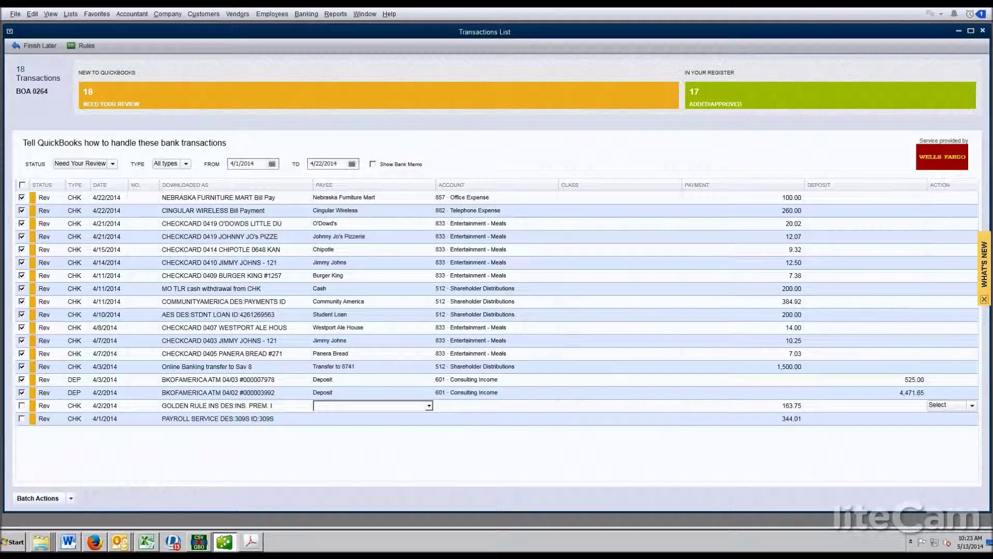
type("Golden Rule Insurance")
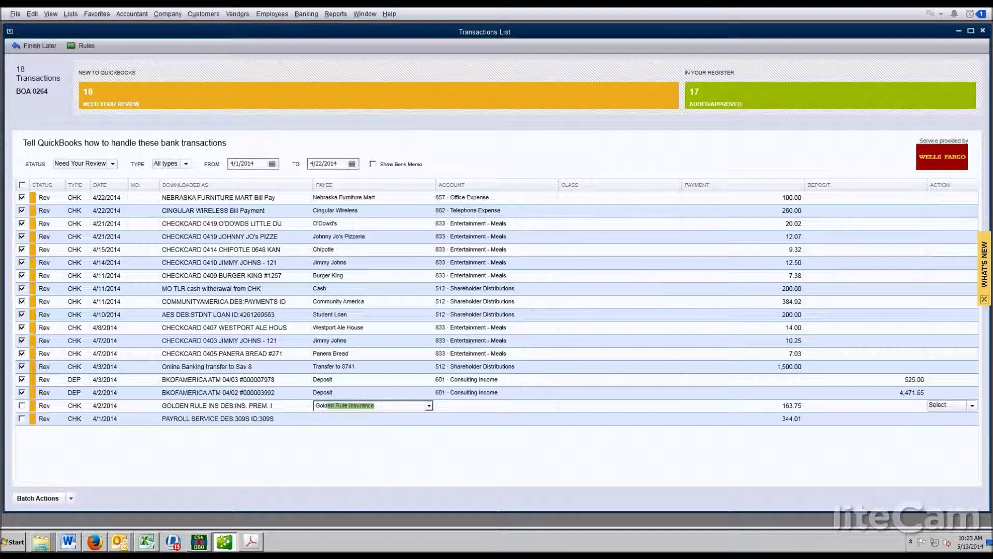
key("Tab")
key("Tab")
type("Pay")
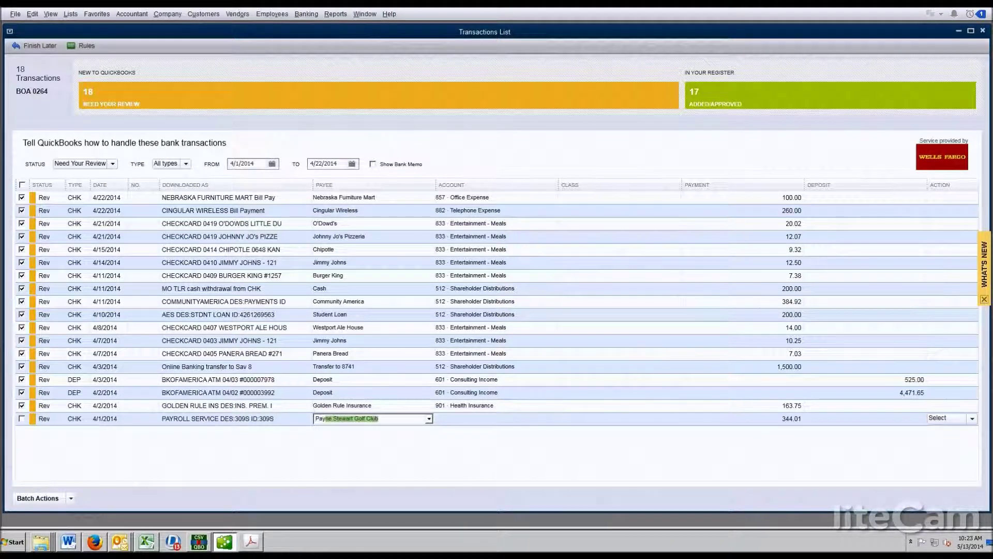
key("Tab")
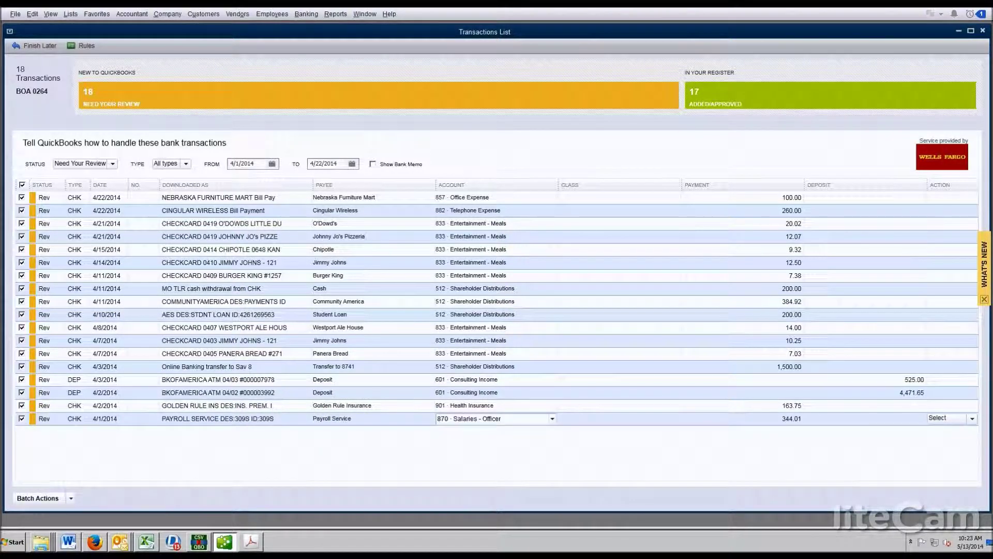
key("Tab")
Add/approve the 18 coded transactions, creating rules except the BKOFAMERICA 04/03 and 04/02 deposits.
left_click(72, 497)
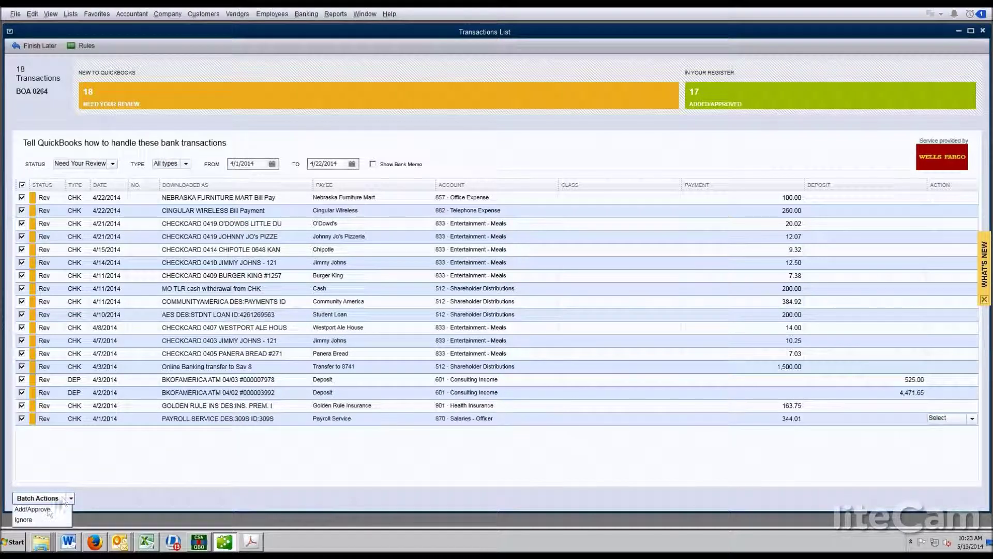
left_click(45, 508)
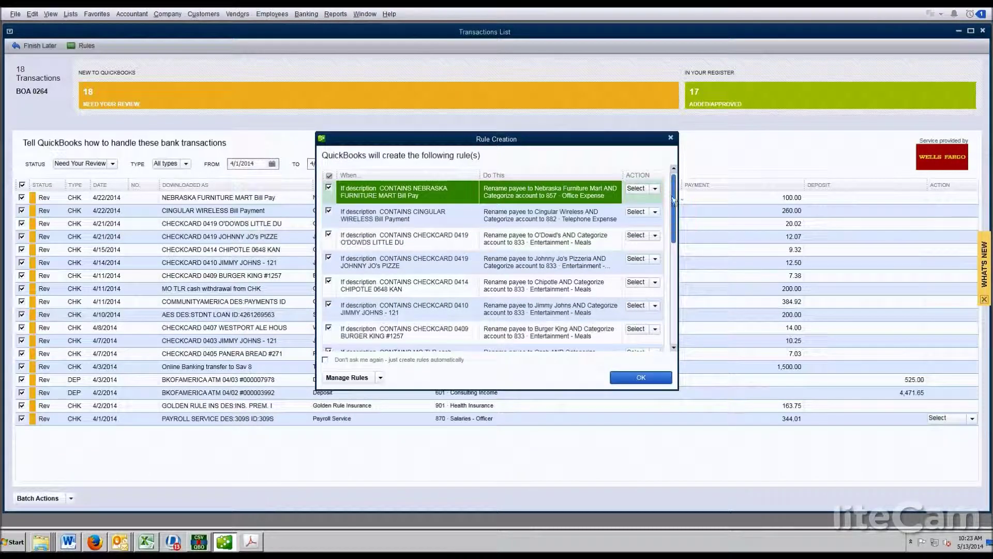
left_click_drag(673, 197, 689, 305)
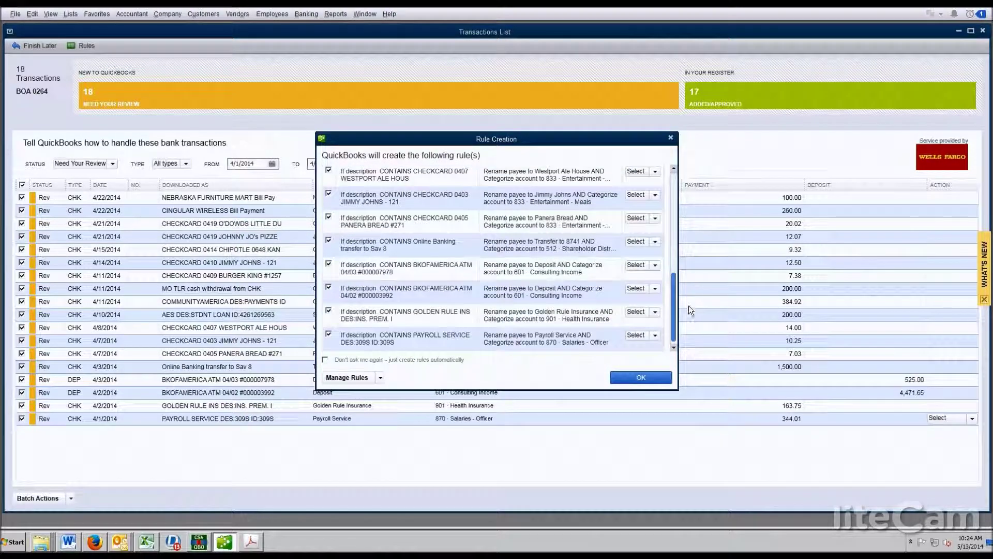
left_click(329, 264)
left_click(330, 288)
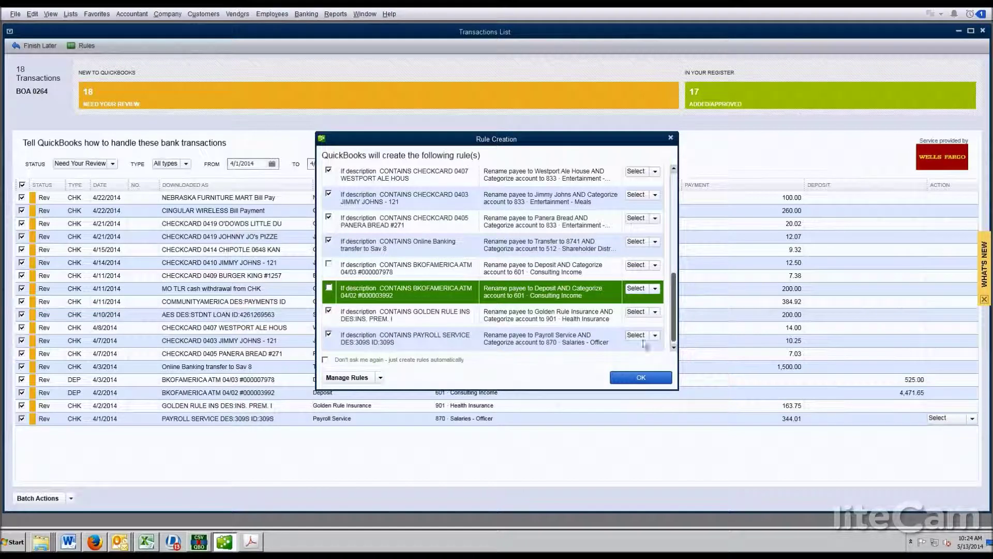
left_click_drag(672, 303, 677, 207)
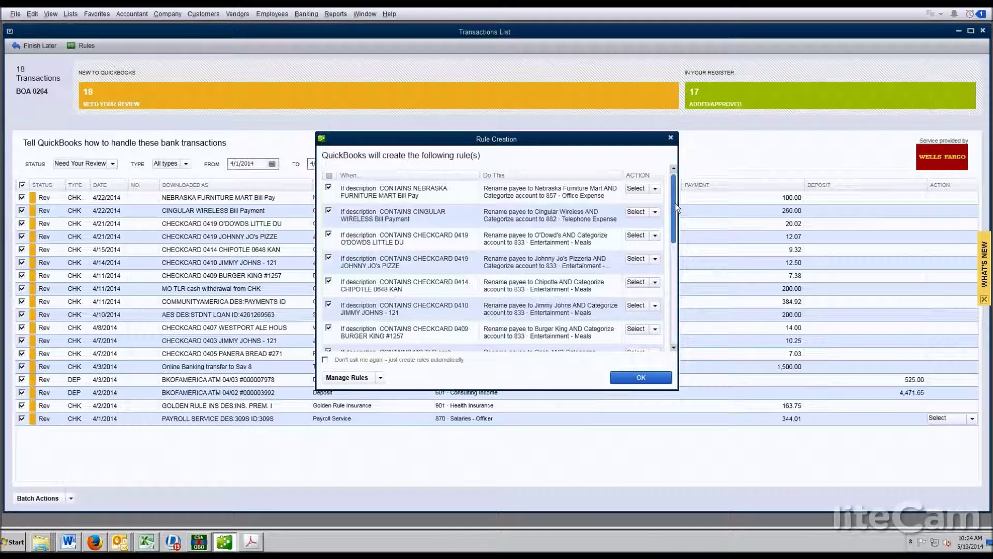
left_click(648, 376)
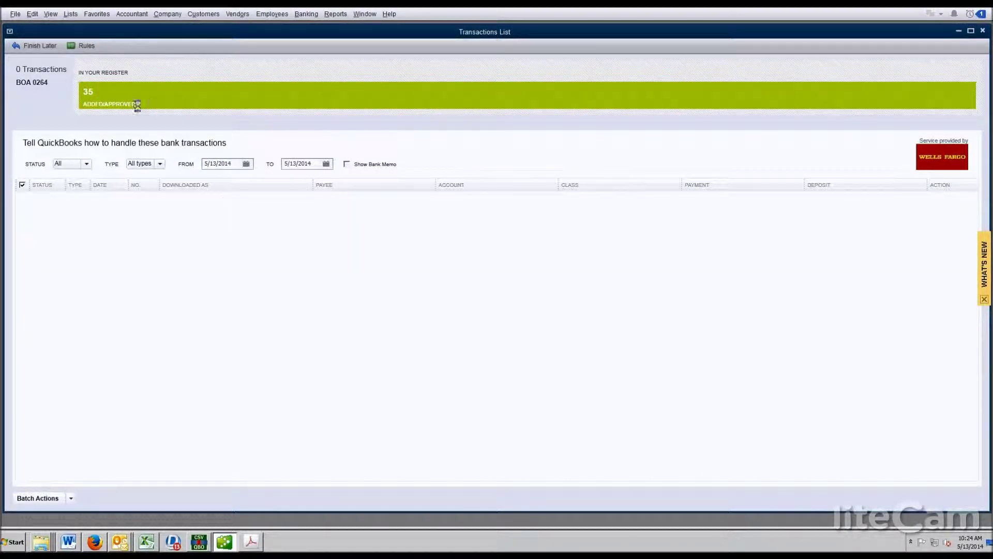